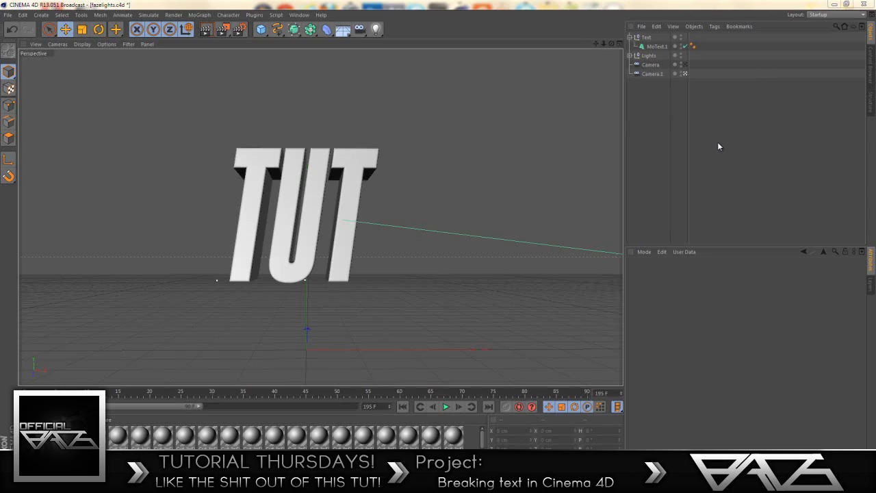
Select MoText.1 and review its Object, Caps and depth/font settings
click(654, 48)
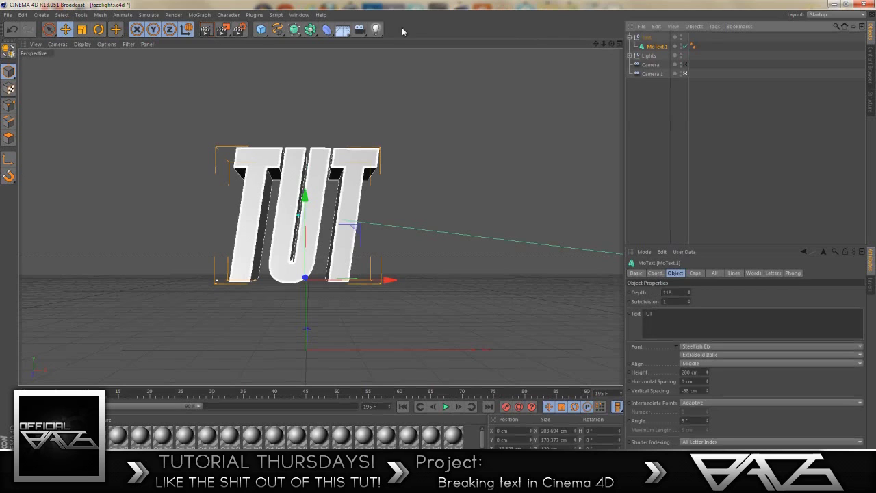
click(704, 84)
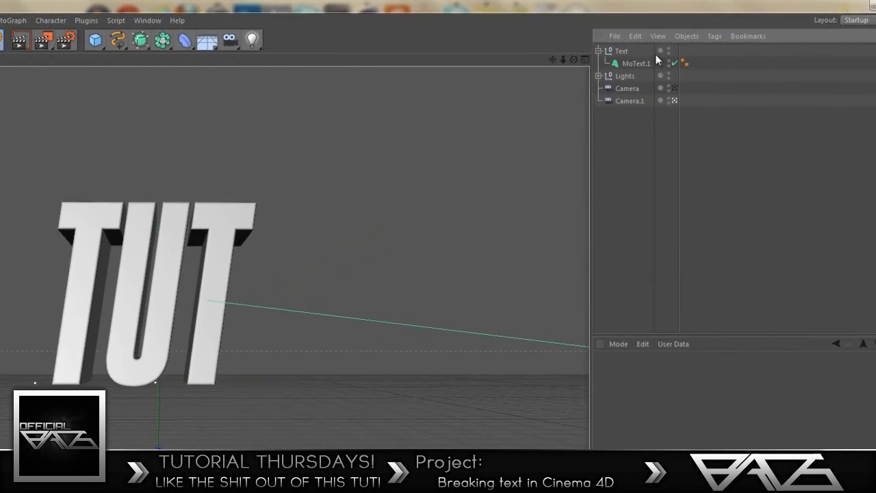
click(640, 63)
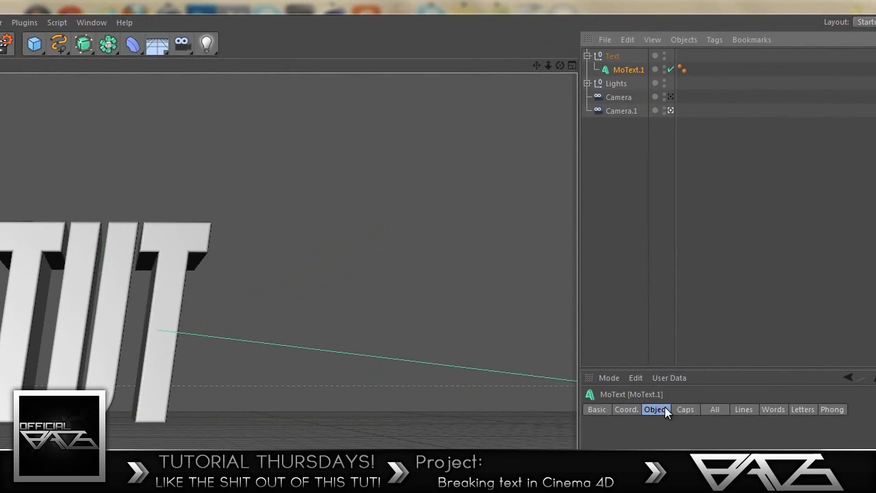
click(664, 406)
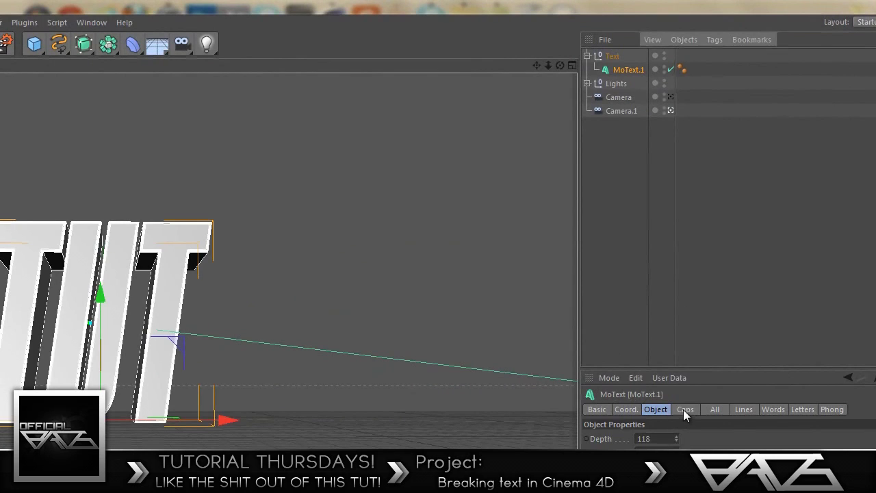
click(683, 409)
click(661, 410)
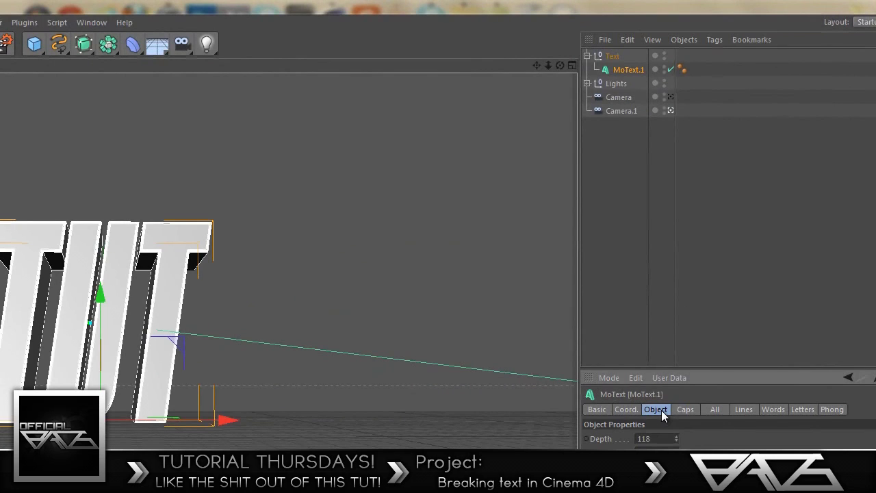
Reselect MoText.1 and bring up the Plugins menu with the Thrausi 1.22 R12 tools
click(633, 212)
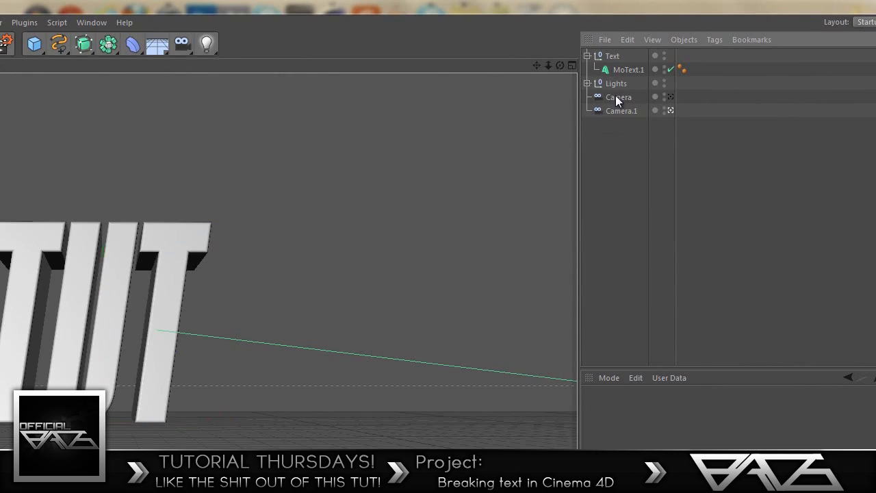
click(623, 71)
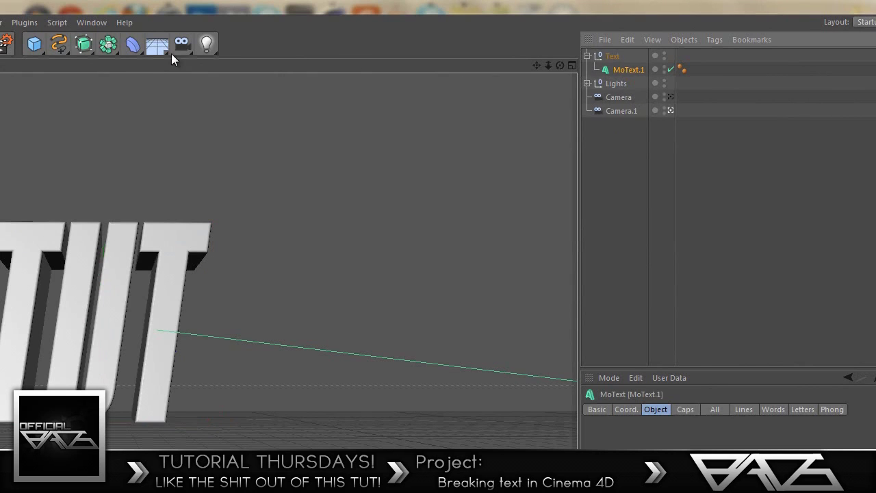
click(24, 22)
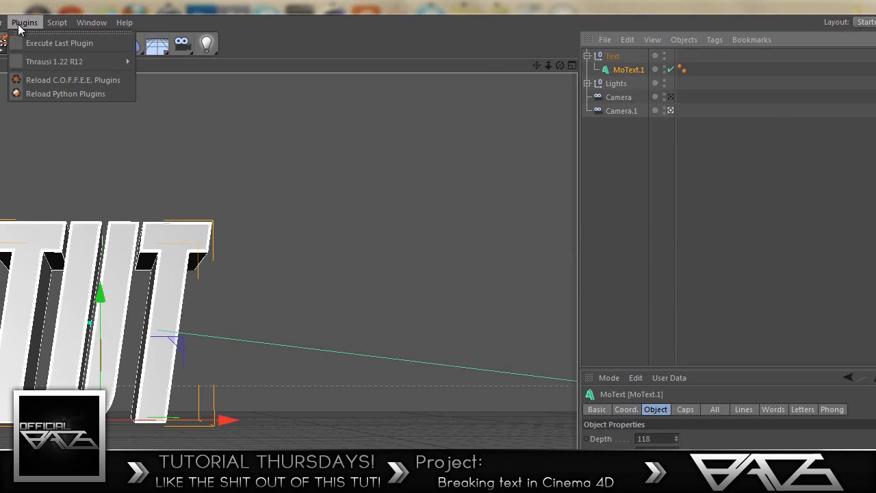
Fracture the text with Thrausi at 20 pieces, producing T.1, U.1 and T.2_Thrausi_20
mouse_move(118, 64)
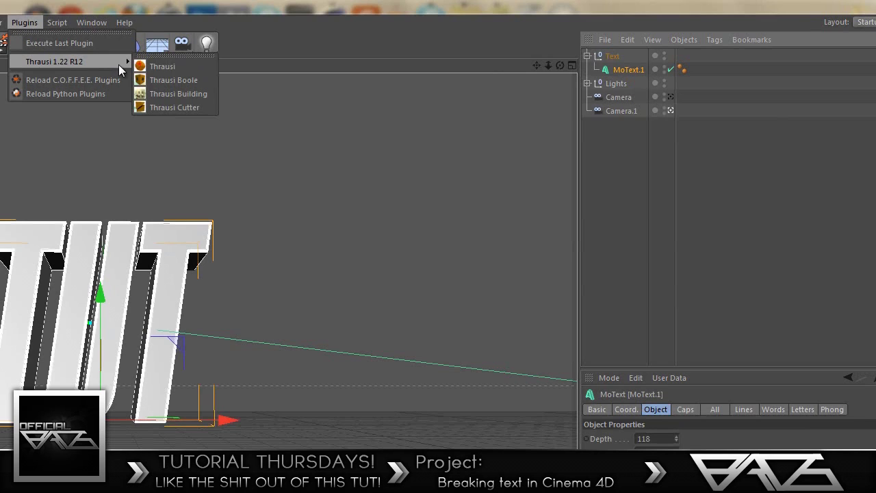
click(155, 68)
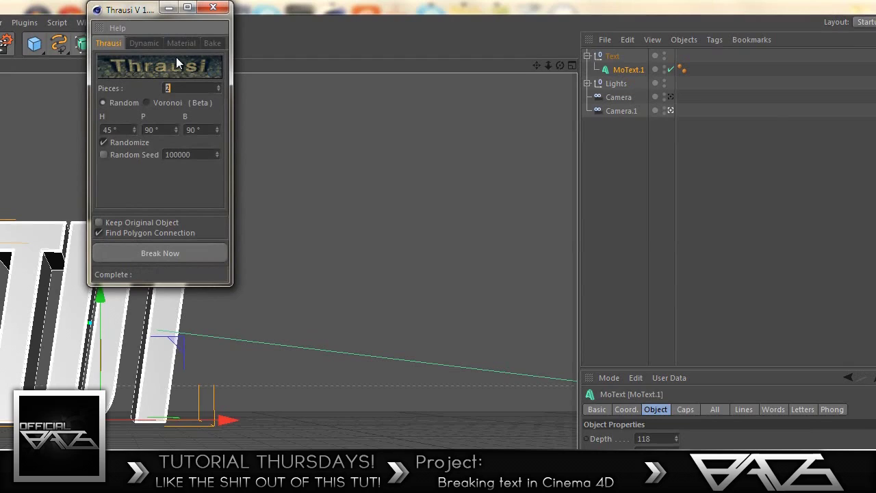
text(10)
key(BackSpace)
key(BackSpace)
text(20)
click(152, 255)
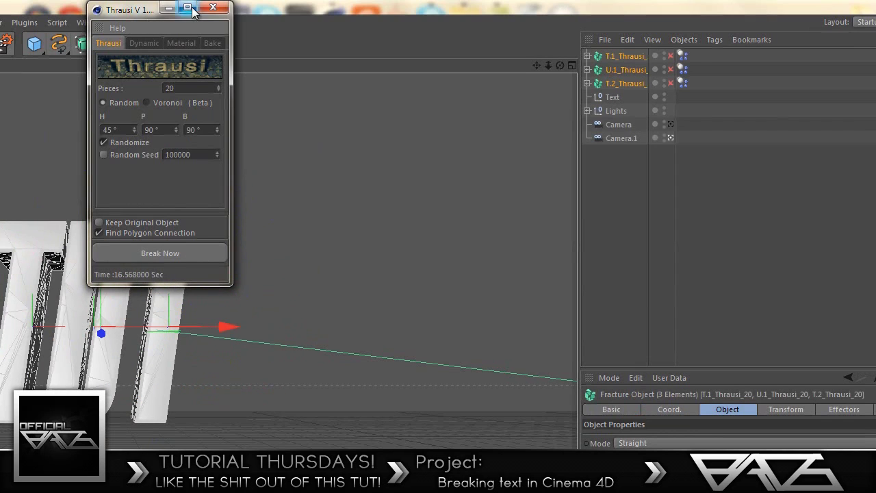
click(216, 9)
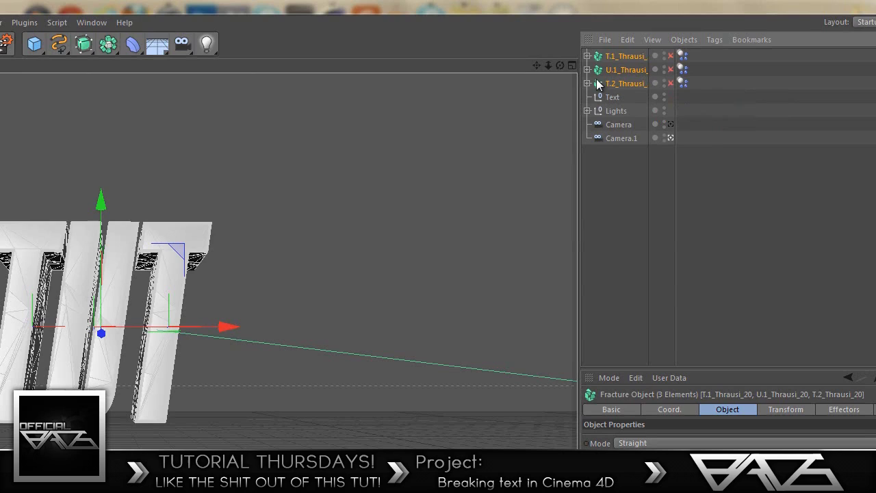
Enable the Dynamics Body tags on T.2, U.1 and T.1_Thrausi
click(670, 83)
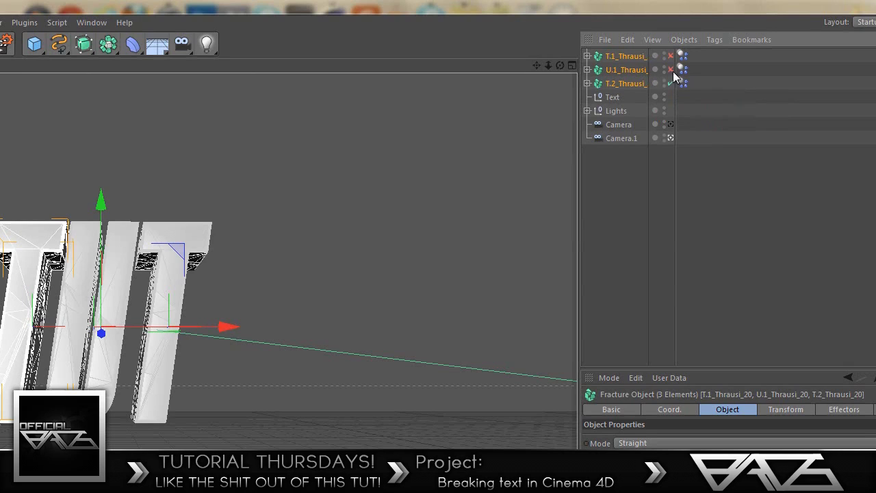
click(670, 69)
click(670, 55)
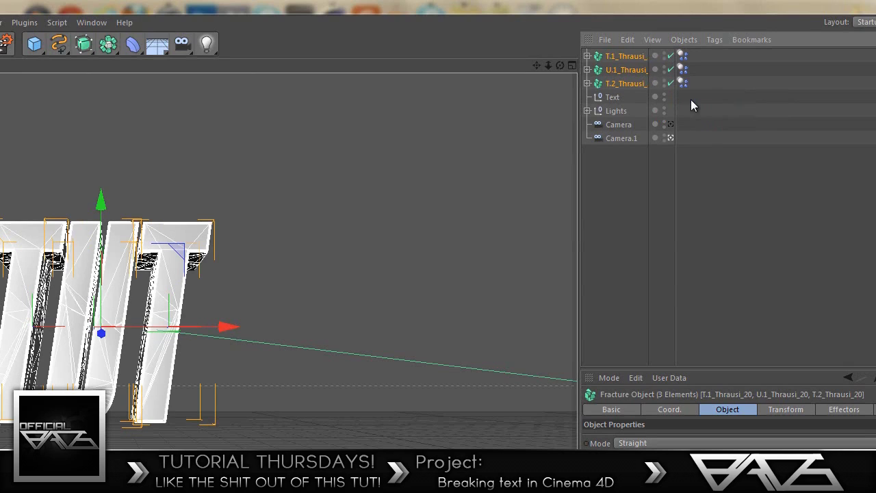
Group the three fractured letters under a null named TEXT and delete the old Text null
drag(690, 87, 674, 50)
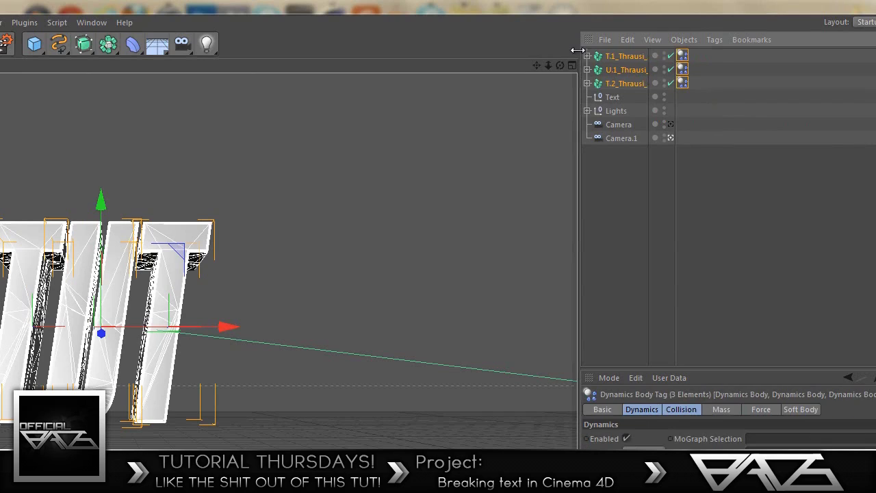
key(alt+g)
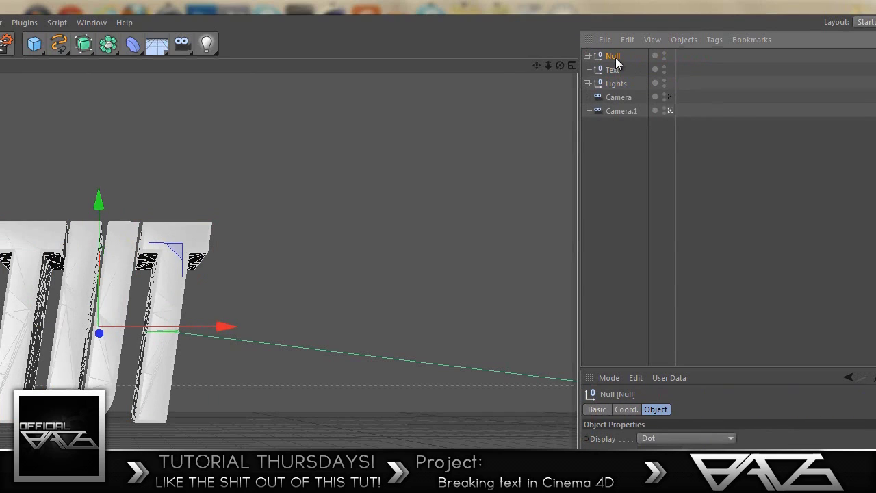
double_click(615, 56)
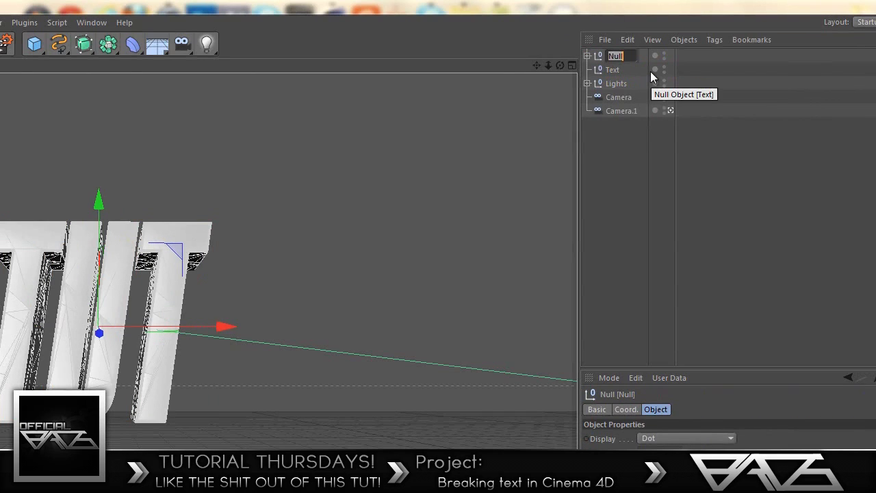
text(TEXT)
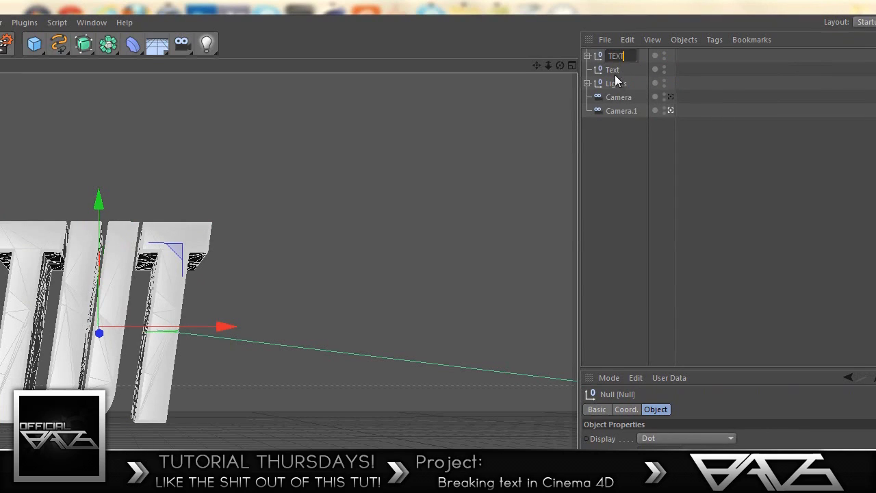
key(Return)
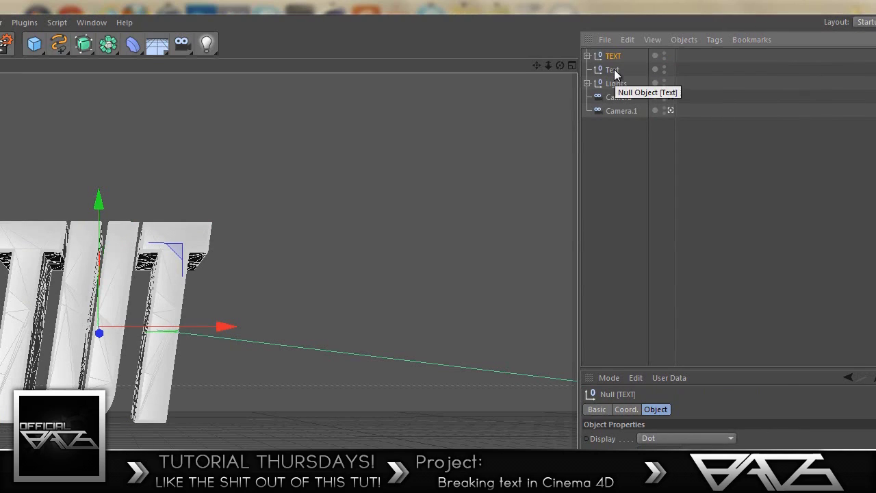
click(614, 69)
key(Delete)
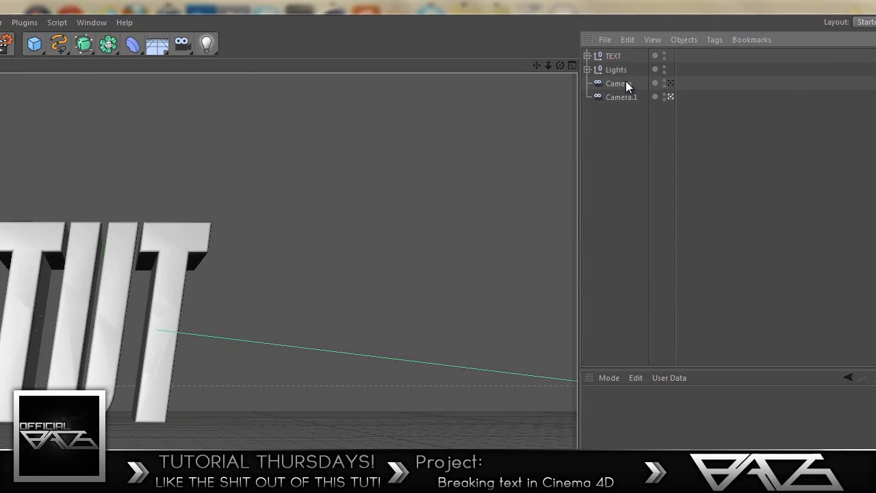
click(613, 57)
click(625, 186)
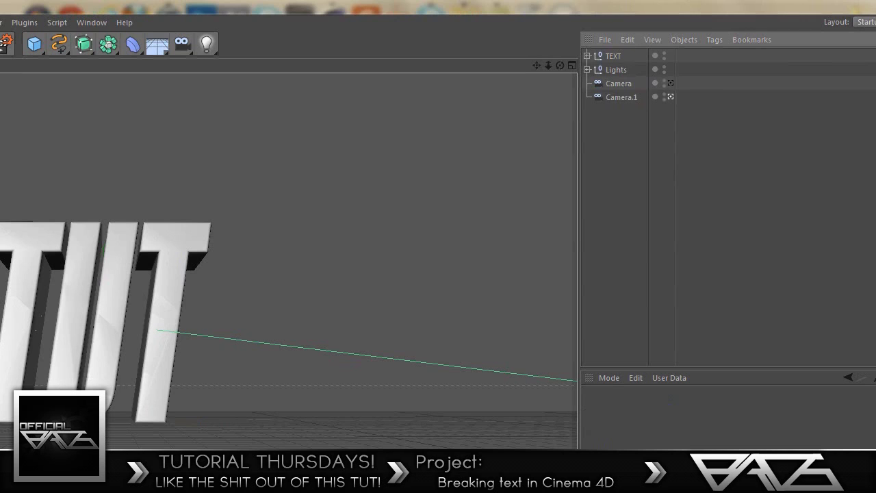
Delete the 16 Cut_InSide materials from the Material Manager
drag(472, 444, 200, 436)
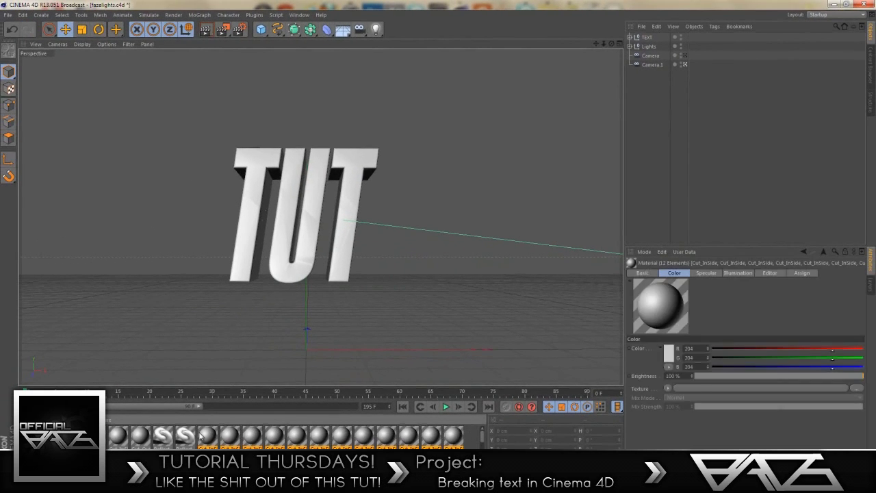
click(201, 435)
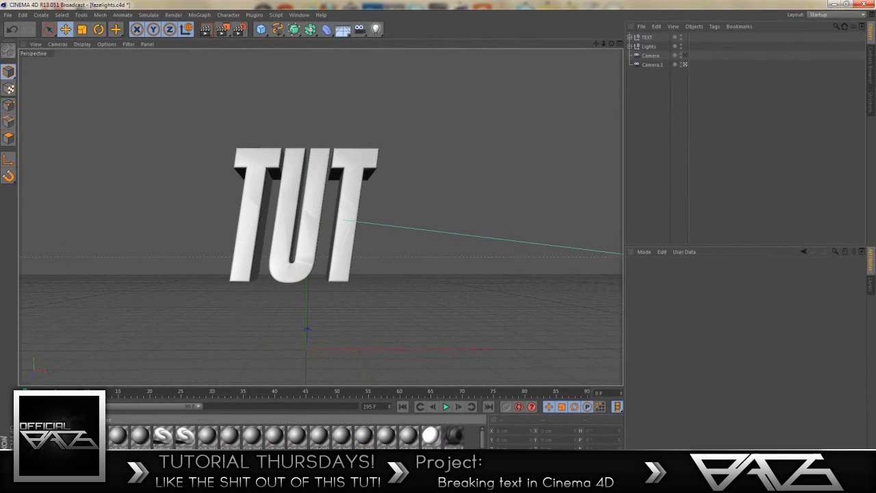
drag(410, 445, 197, 438)
key(Delete)
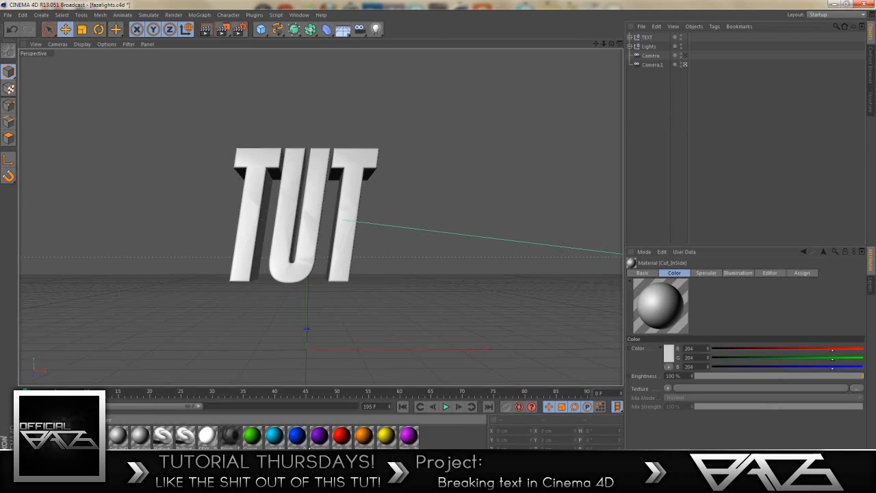
Delete the red Red - Podie material, two unused grey ones and the white SEXY material
click(344, 440)
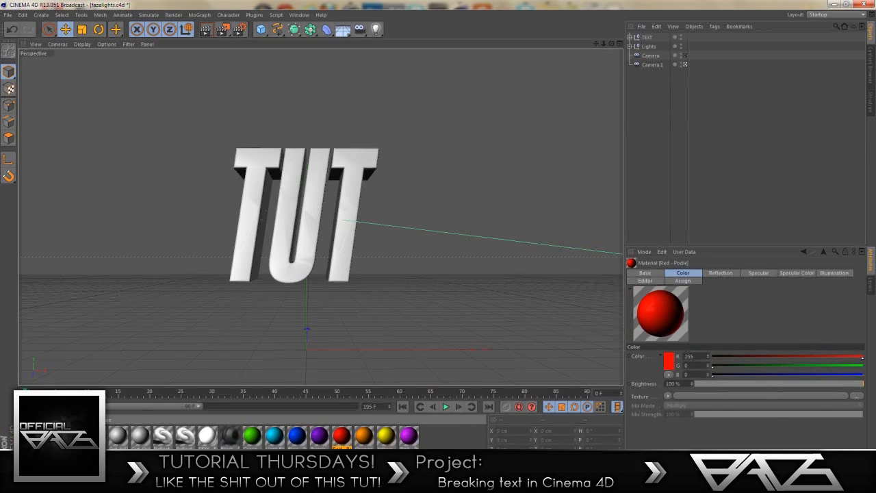
key(Delete)
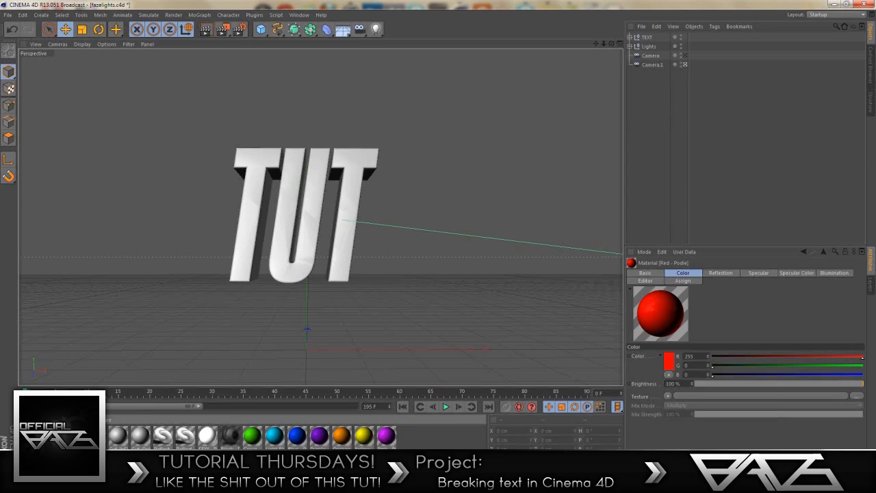
key(Delete)
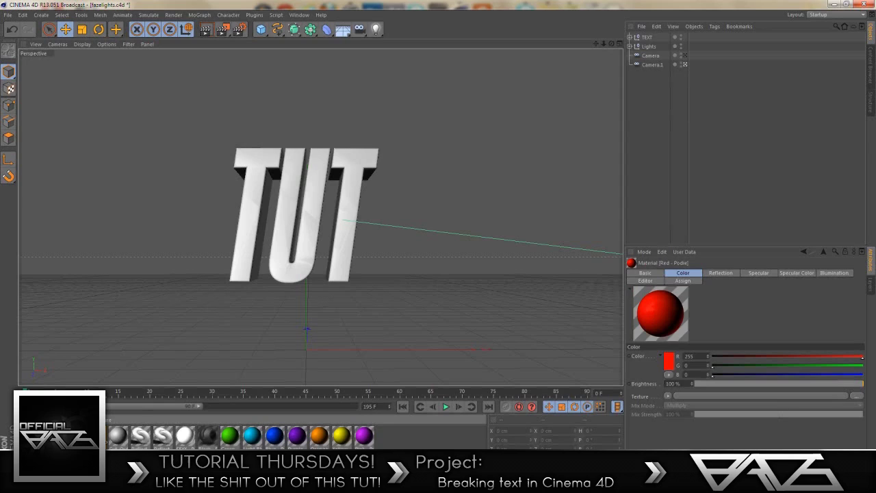
key(Delete)
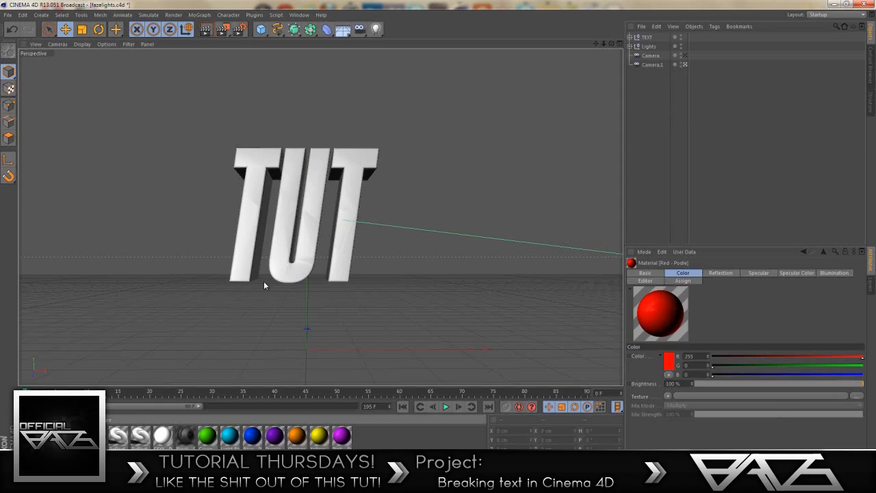
click(161, 437)
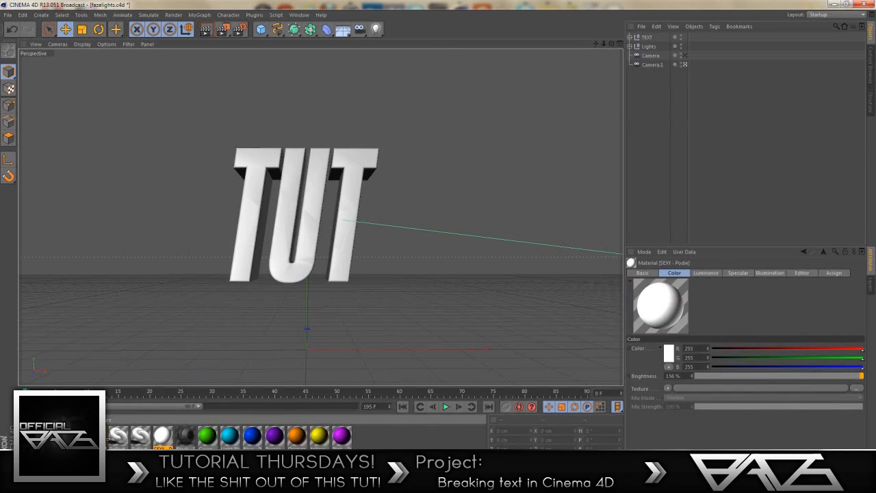
key(Delete)
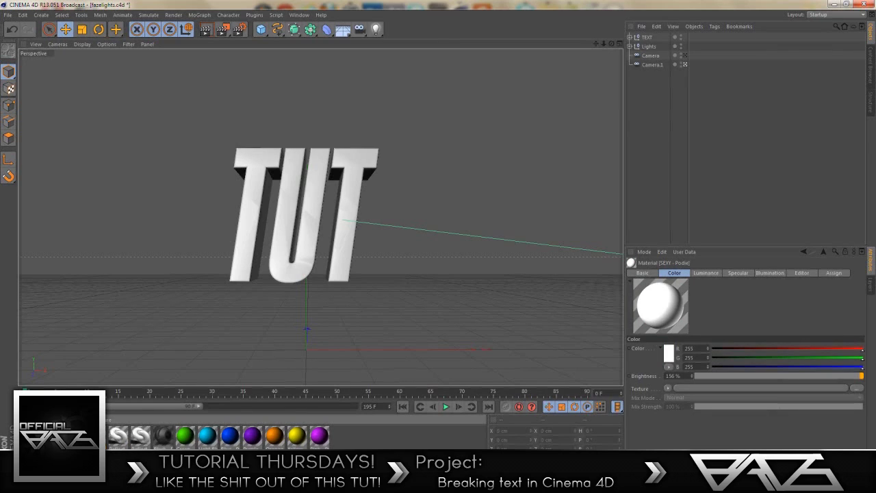
key(Delete)
key(Delete)
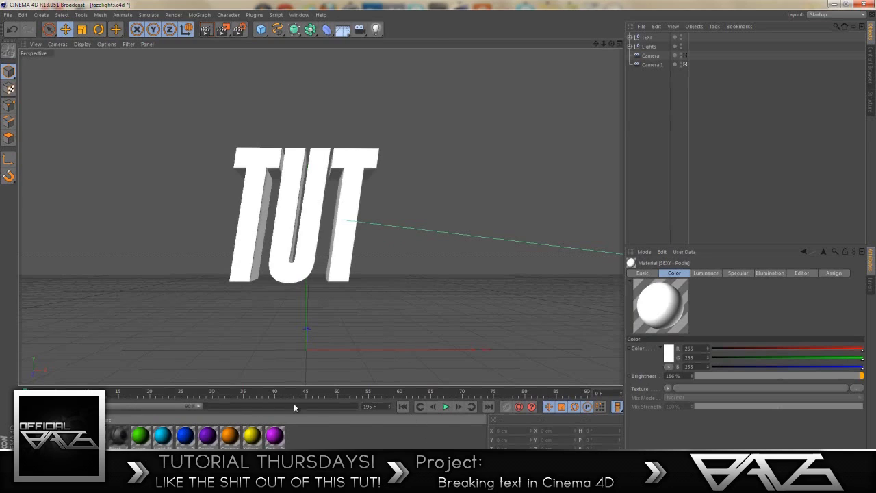
click(463, 409)
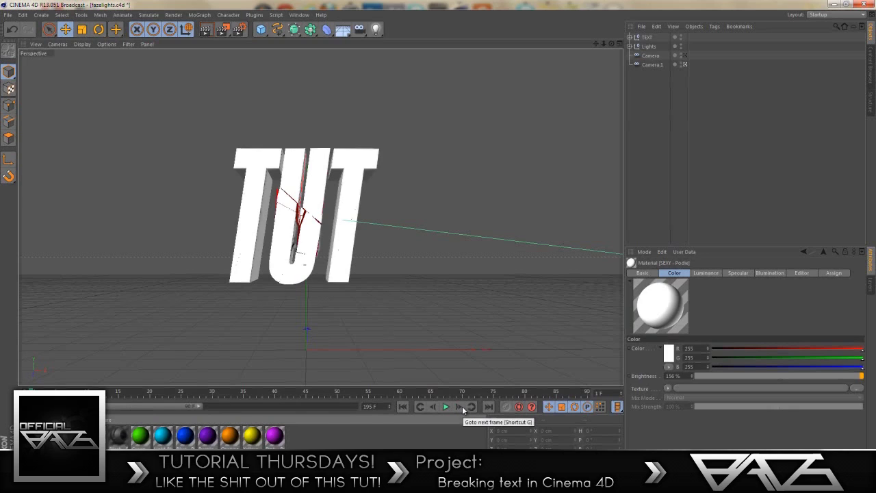
click(438, 407)
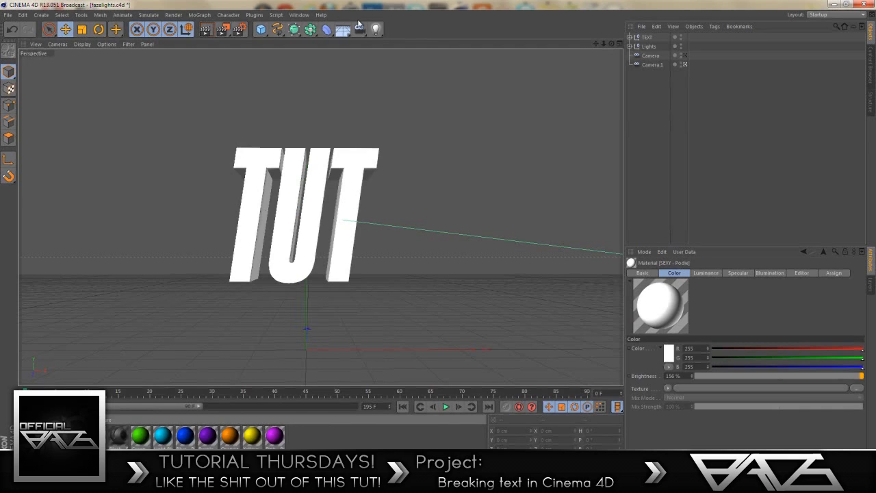
Add a Platonic solid, raise it into the text and scale it to 0.5 on X, Y and Z
click(260, 29)
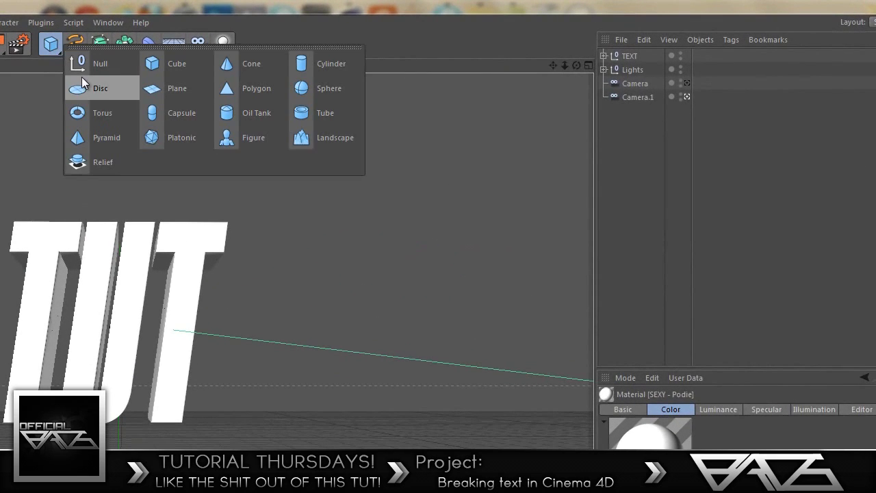
click(192, 138)
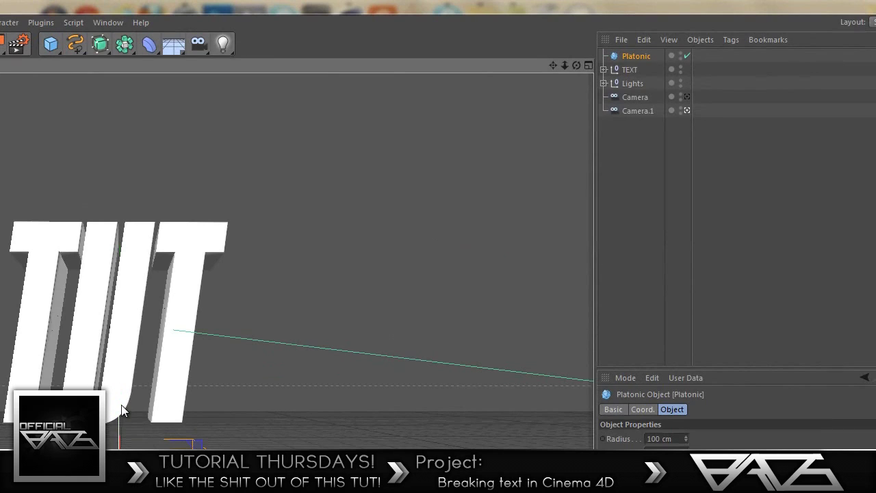
drag(119, 288, 120, 226)
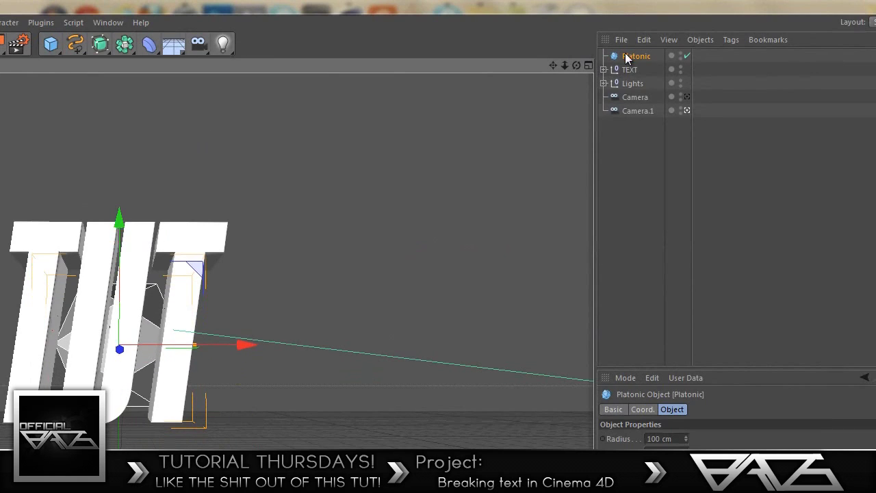
click(643, 409)
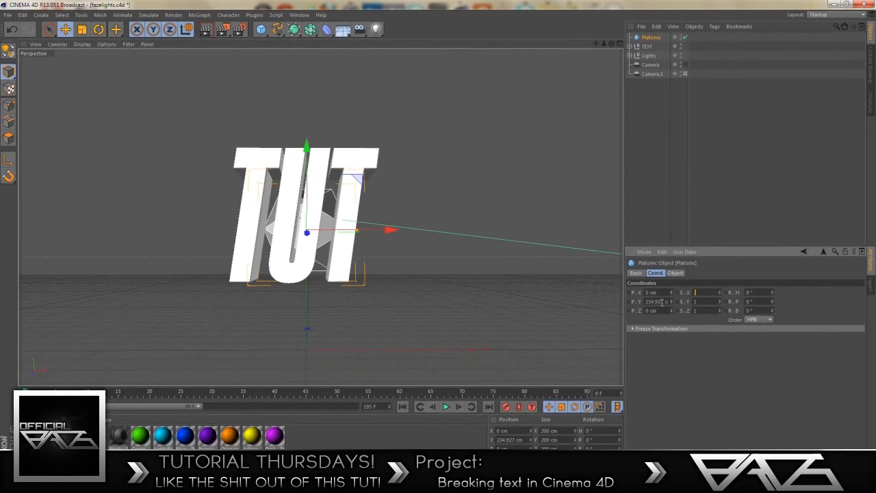
text(0.5)
key(Tab)
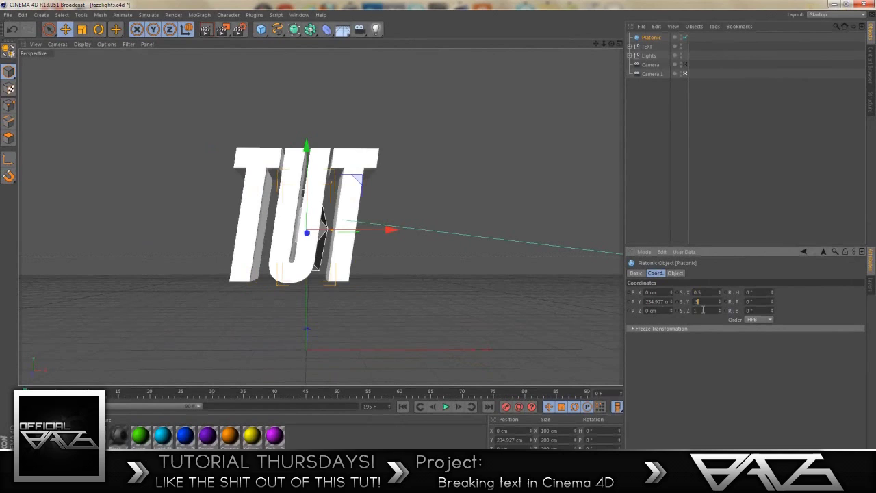
text(0.5)
key(Tab)
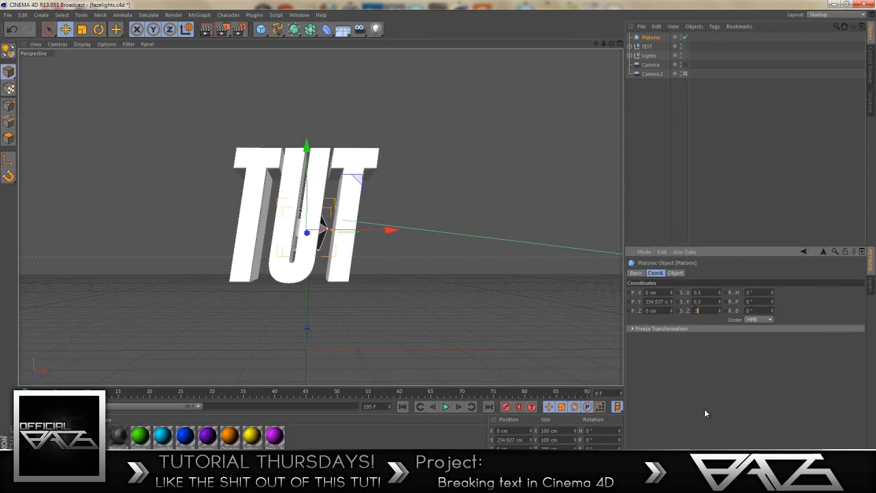
text(0.5)
key(Return)
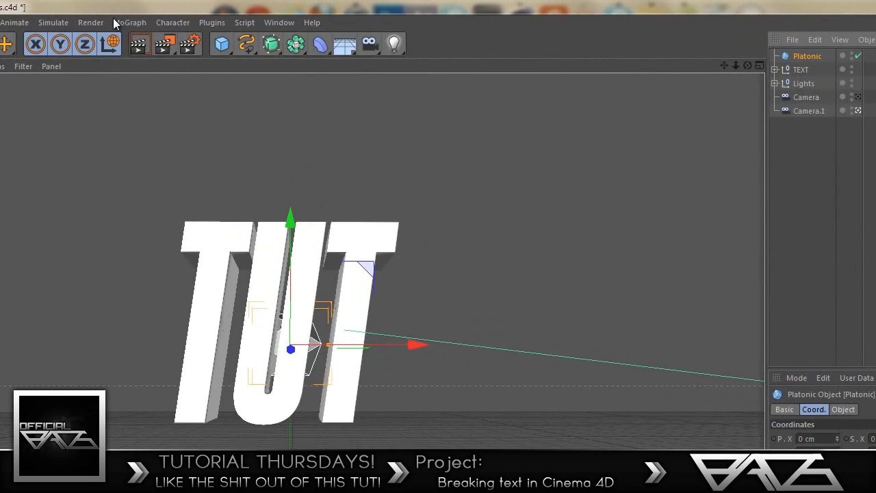
Add a Dynamics Force object and nest it under the Platonic
click(48, 24)
mouse_move(51, 45)
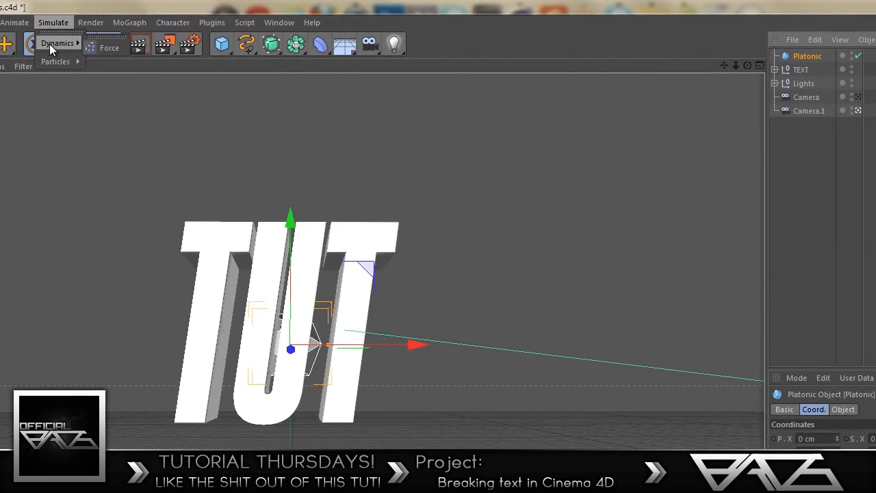
click(100, 50)
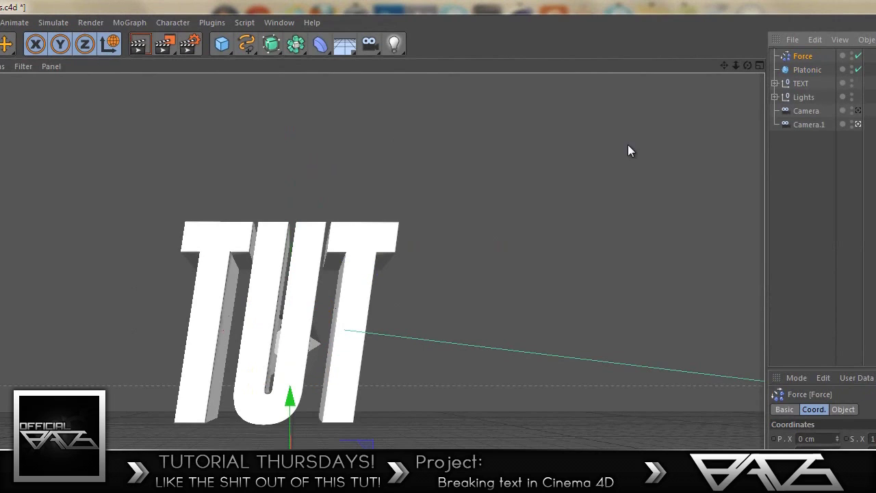
drag(802, 56, 802, 69)
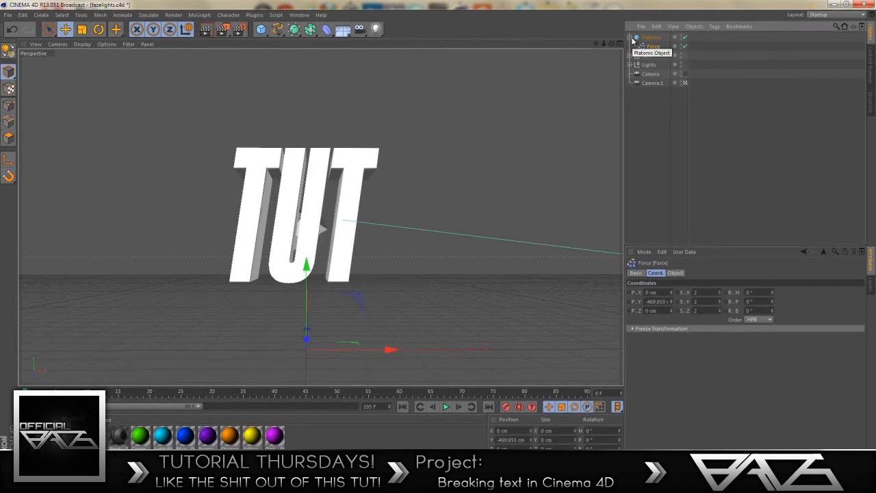
click(629, 37)
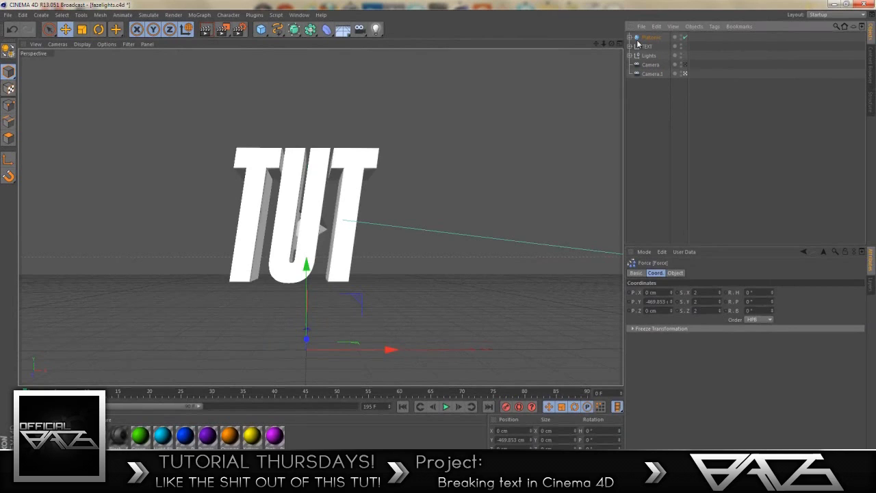
Give the Platonic a Compositing tag with Cast Shadows and Receive Shadows turned off
right_click(650, 38)
mouse_move(697, 54)
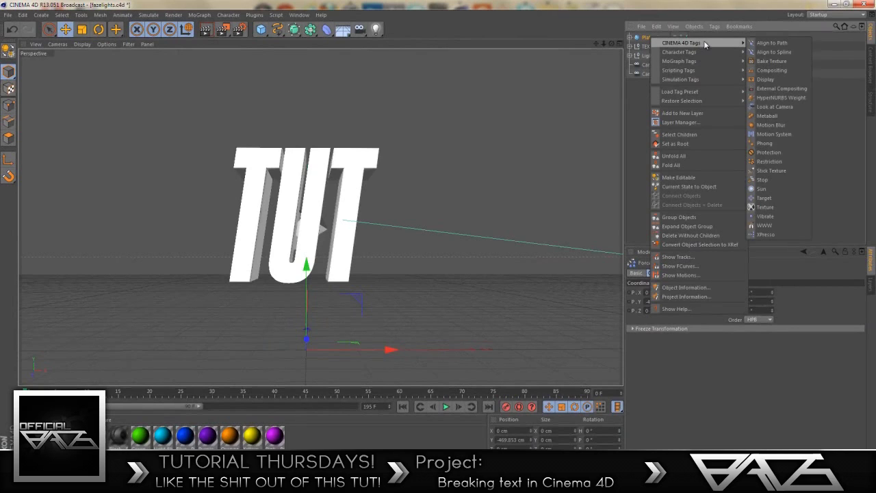
click(768, 70)
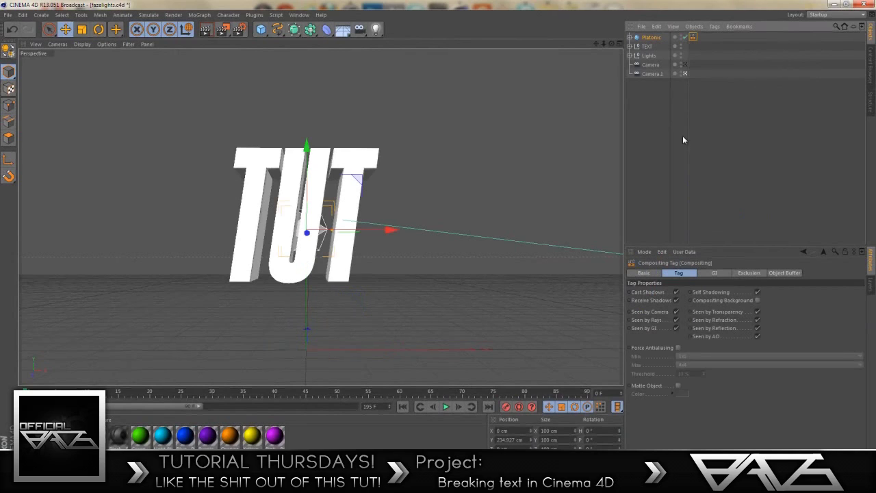
click(676, 293)
click(676, 300)
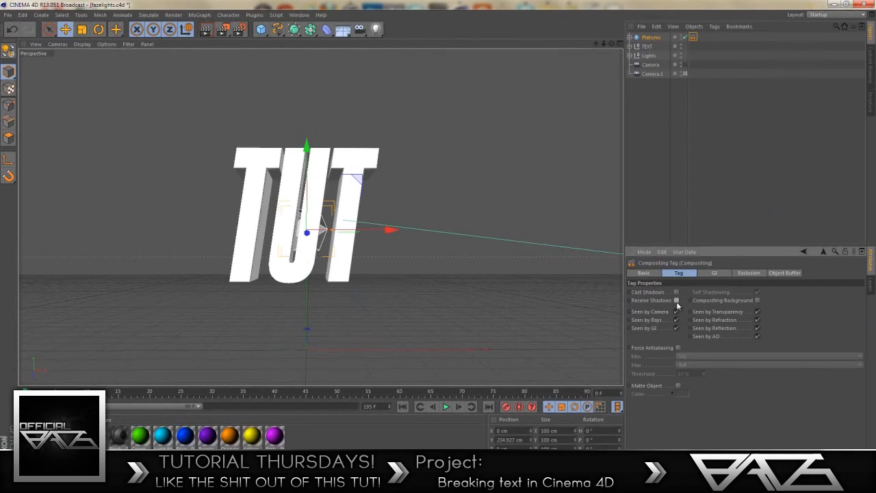
click(757, 126)
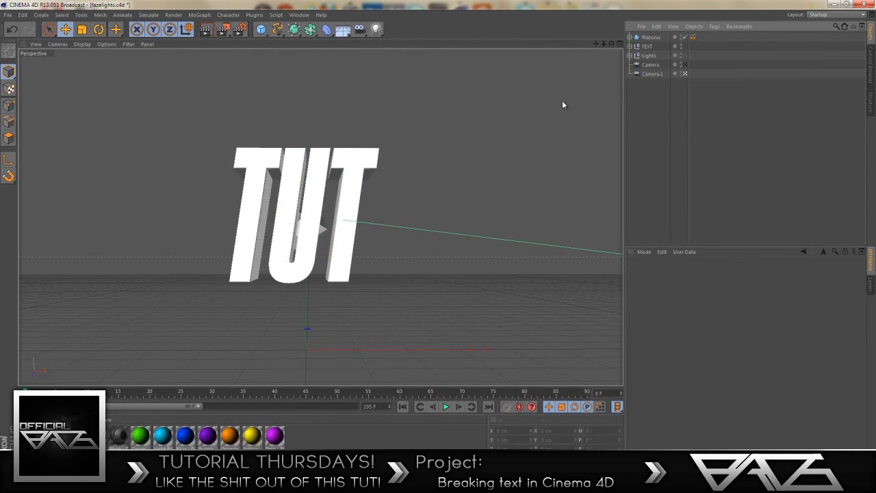
Add Camera.2 below Camera.1 and make two more Platonic copies offset along X
click(359, 31)
drag(662, 95, 655, 115)
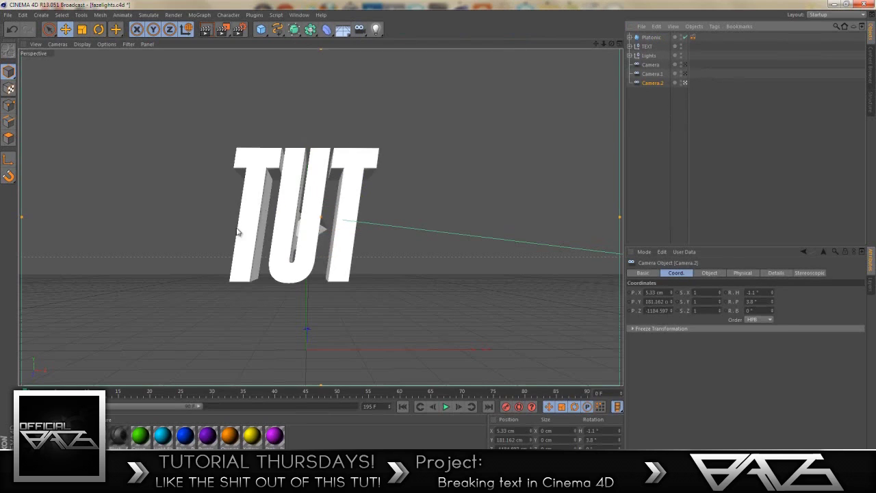
click(650, 37)
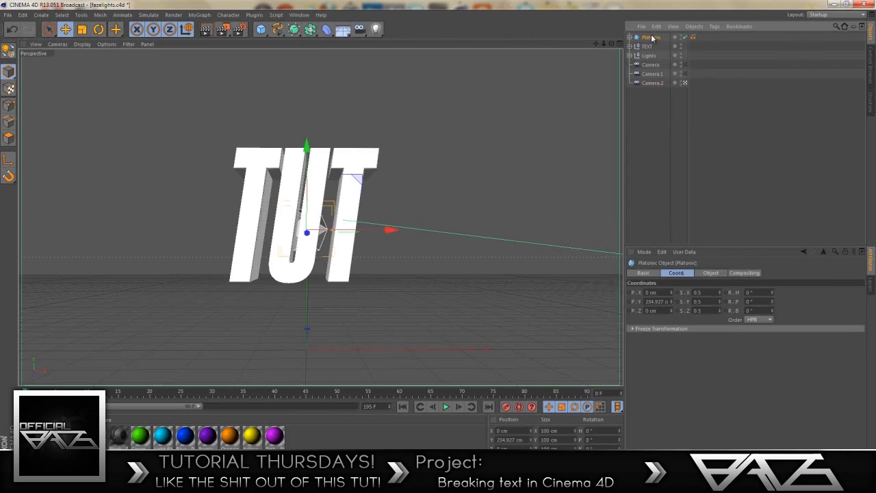
key(ctrl+c)
key(ctrl+v)
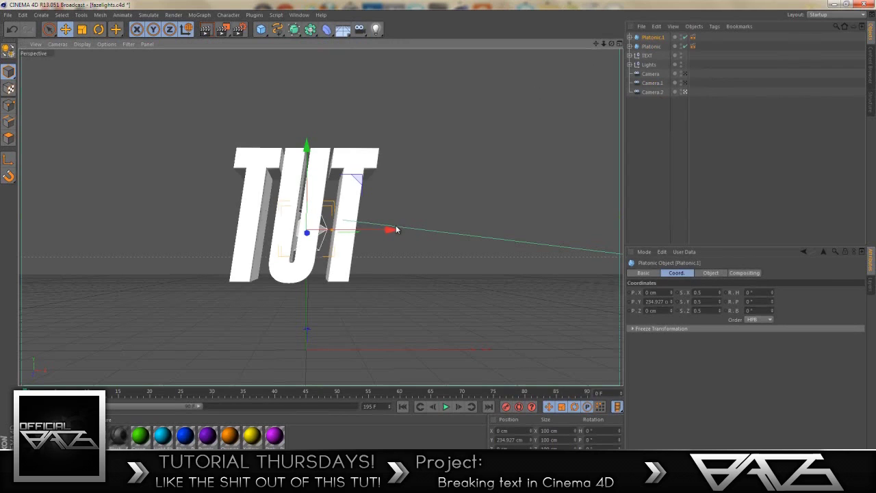
drag(394, 231, 334, 233)
key(ctrl+c)
key(ctrl+v)
Group the three Platonics under a null named Shapes
drag(704, 58, 688, 33)
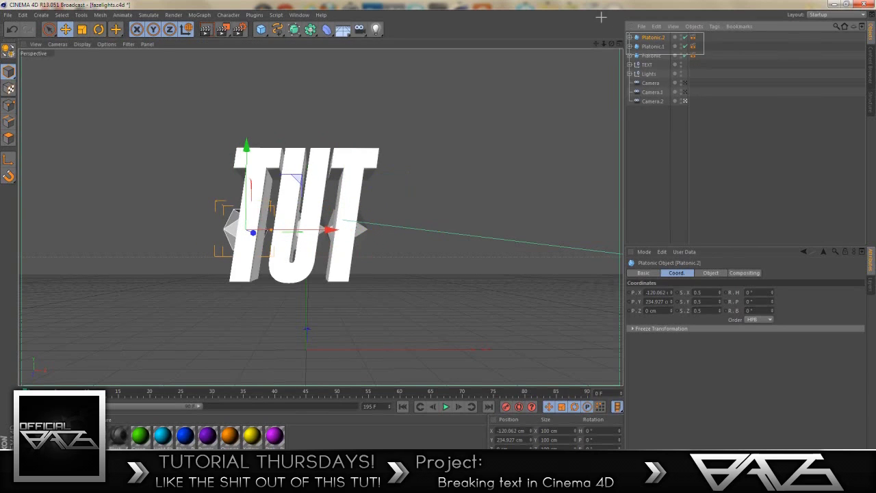
key(alt+g)
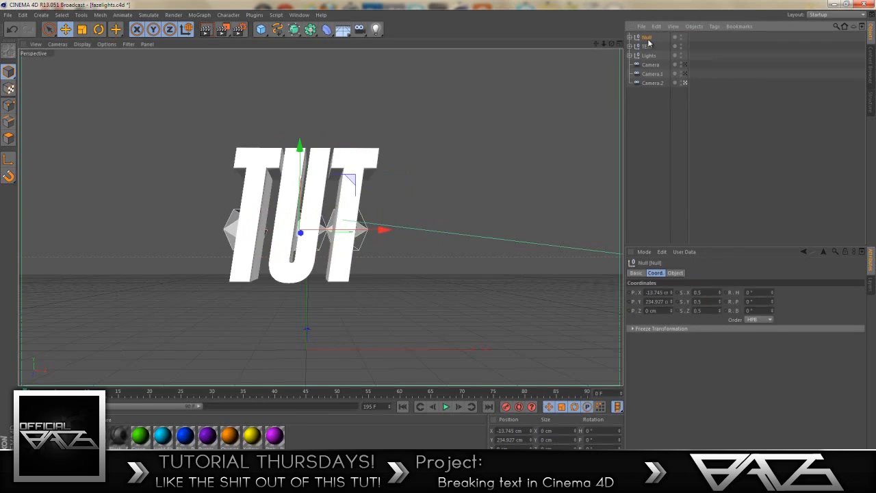
double_click(648, 37)
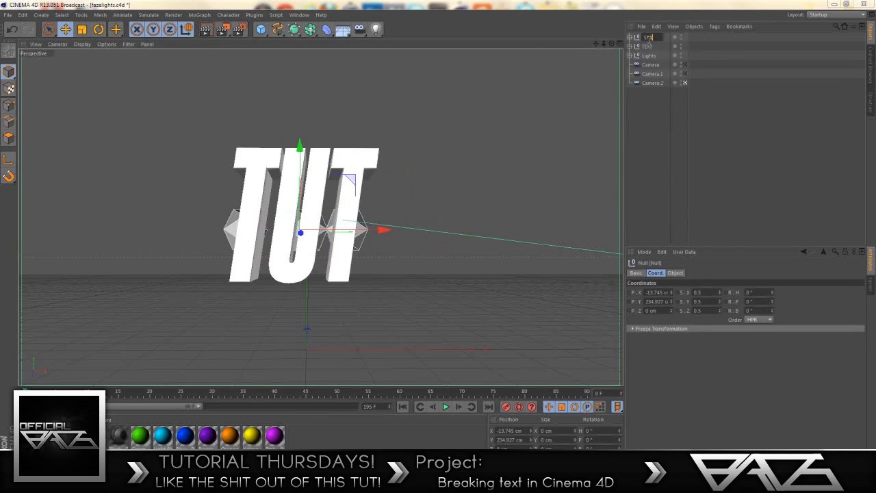
text(Shapes)
key(Return)
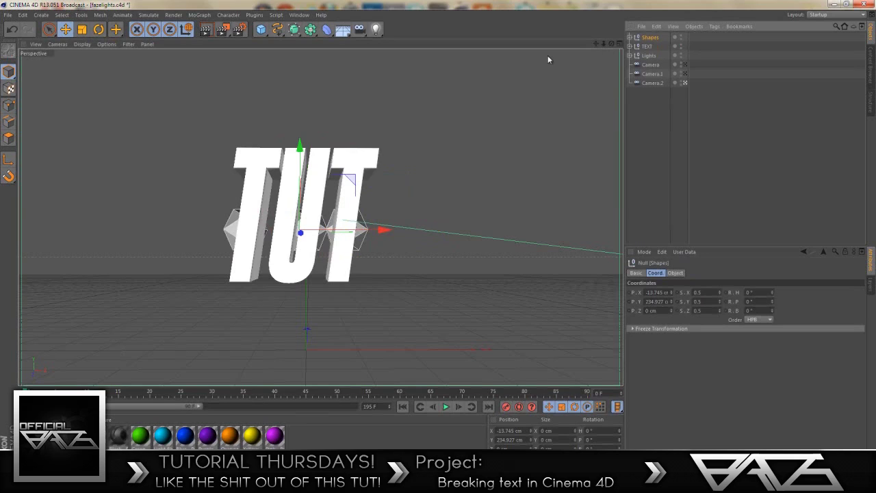
Move the Shapes group along Z and X so the polyhedra sit at the TUT text
alt+drag(265, 229, 484, 241)
alt+drag(707, 150, 764, 164)
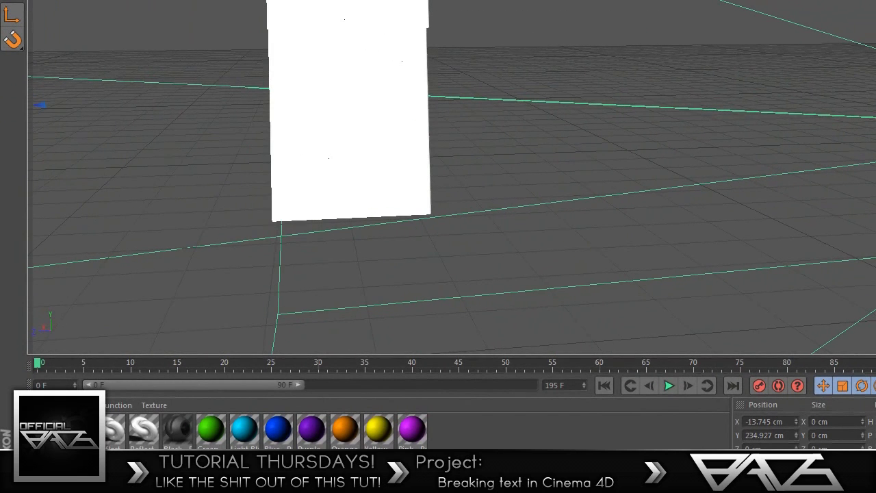
alt+drag(518, 113, 401, 141)
key(ctrl+shift+z)
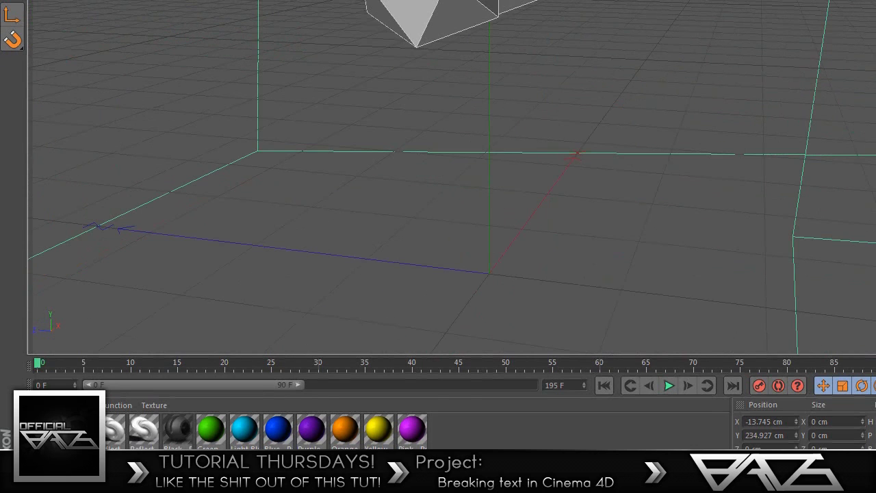
drag(678, 39, 822, 2)
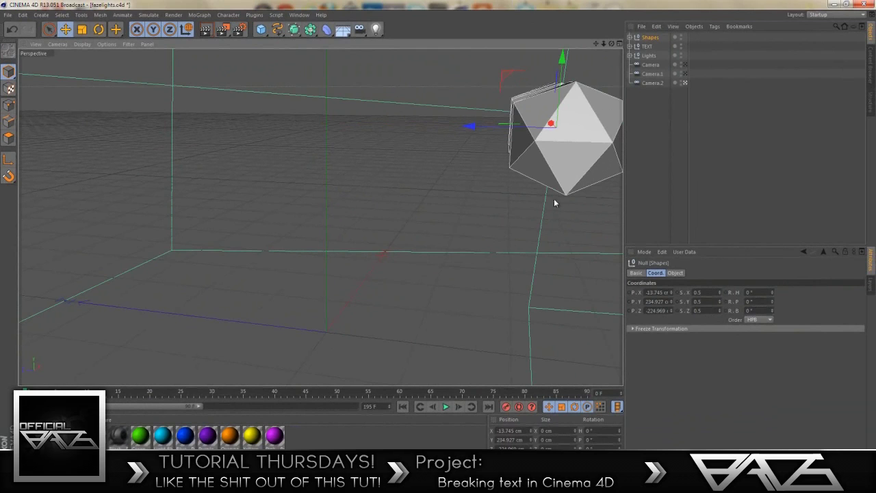
drag(594, 44, 325, 235)
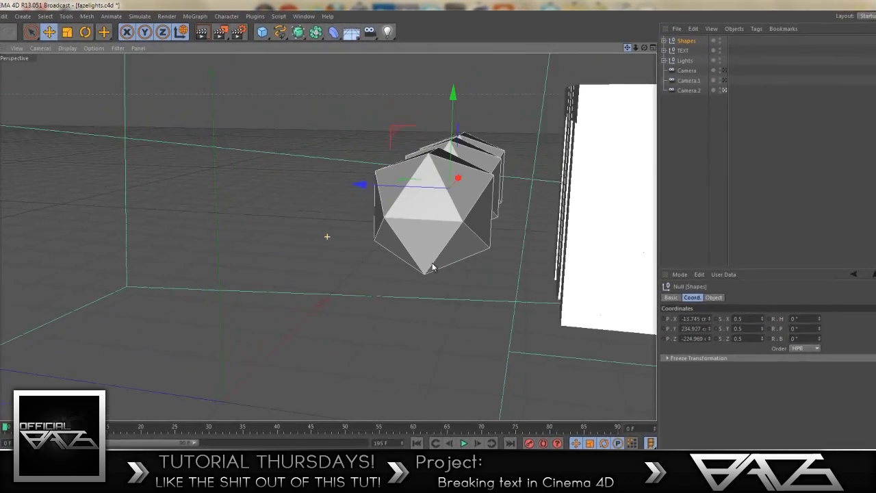
mouse_move(715, 283)
alt+mouse_down()
mouse_move(757, 288)
mouse_move(723, 287)
mouse_move(729, 292)
alt+mouse_up()
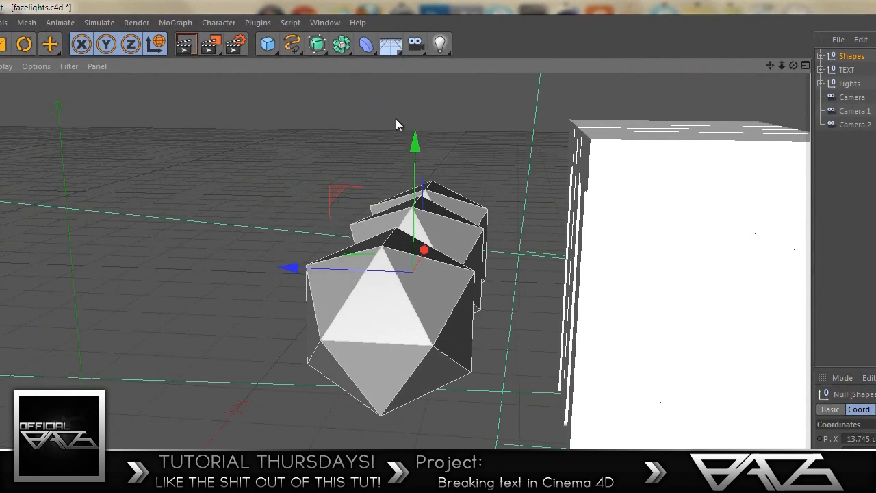
drag(290, 267, 407, 284)
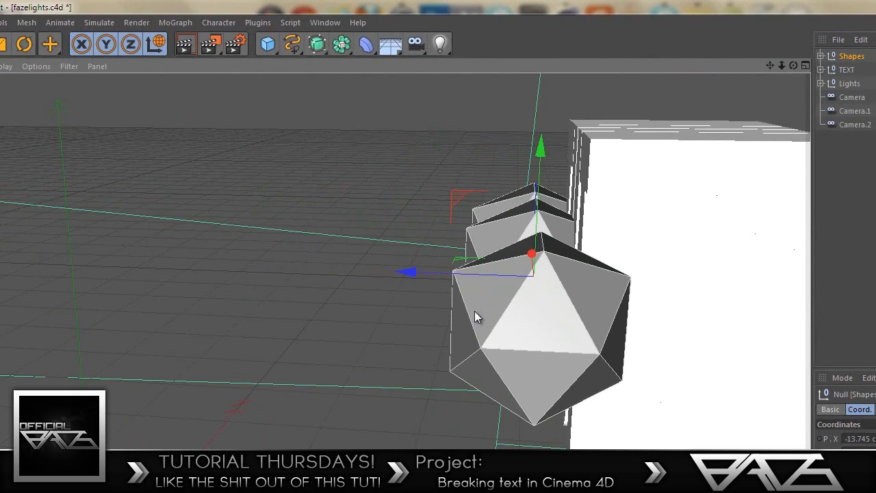
alt+drag(381, 318, 614, 348)
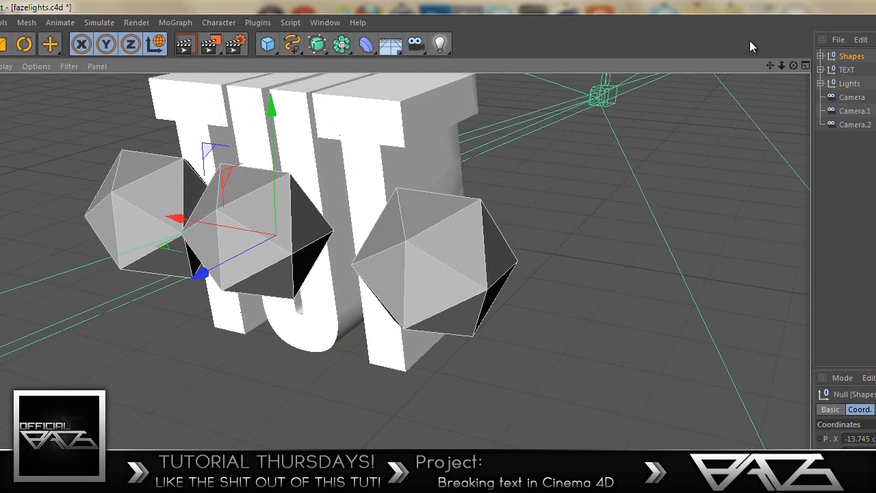
Slide the left and right Platonics along X in against the letters
click(820, 56)
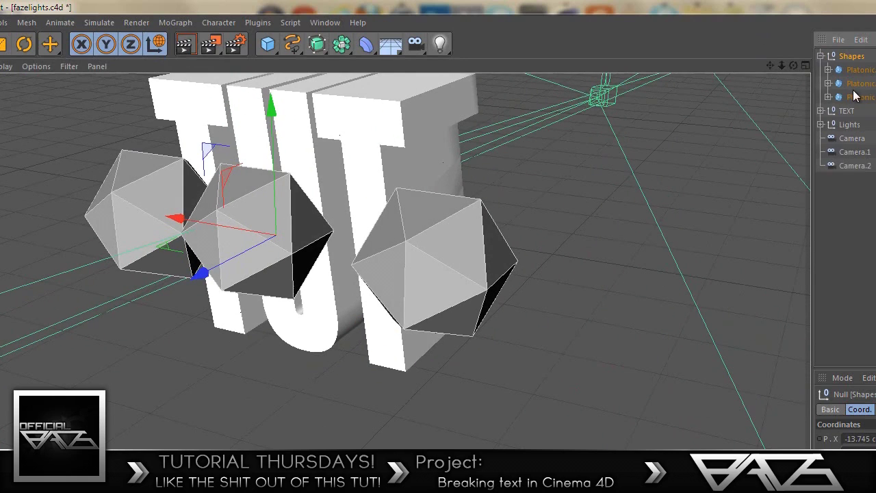
click(860, 97)
click(860, 83)
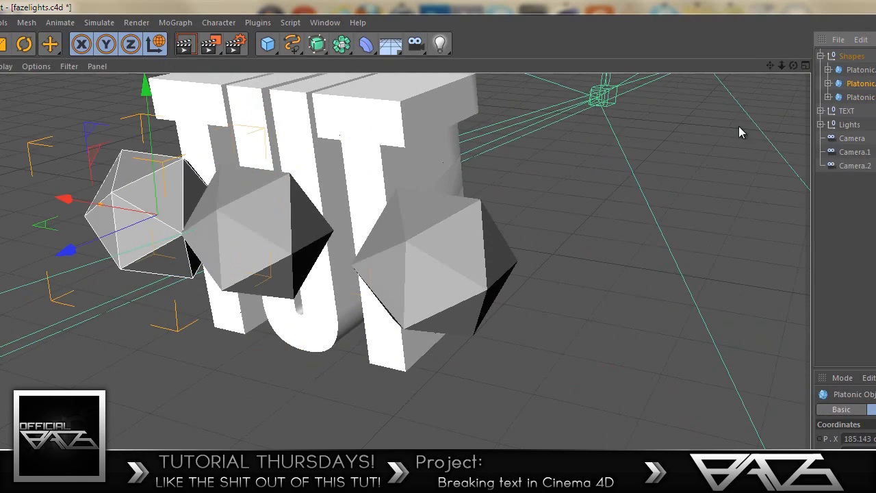
drag(61, 197, 100, 227)
click(862, 70)
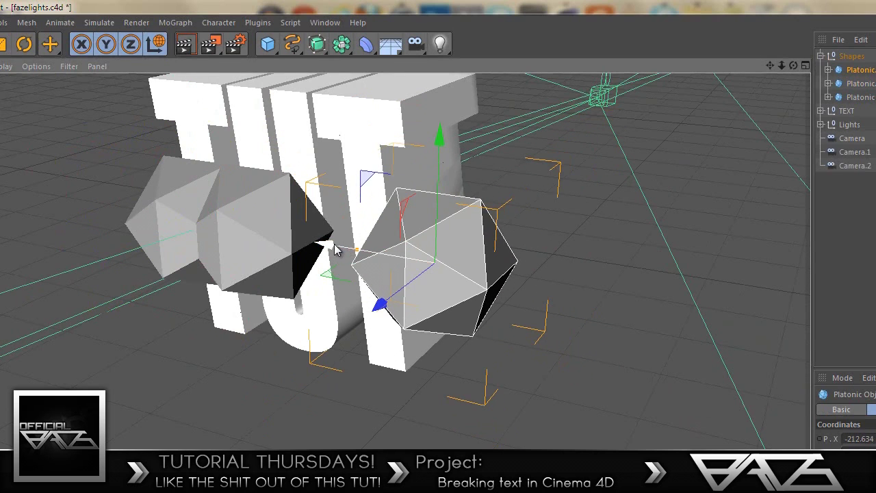
drag(336, 250, 264, 231)
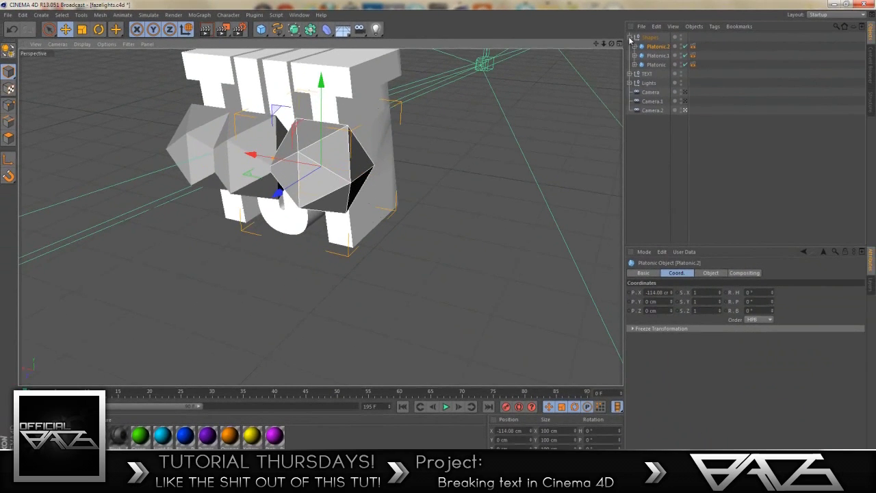
View through Camera.1 and preview five frames of fracture, then return to frame 0
click(629, 37)
click(685, 73)
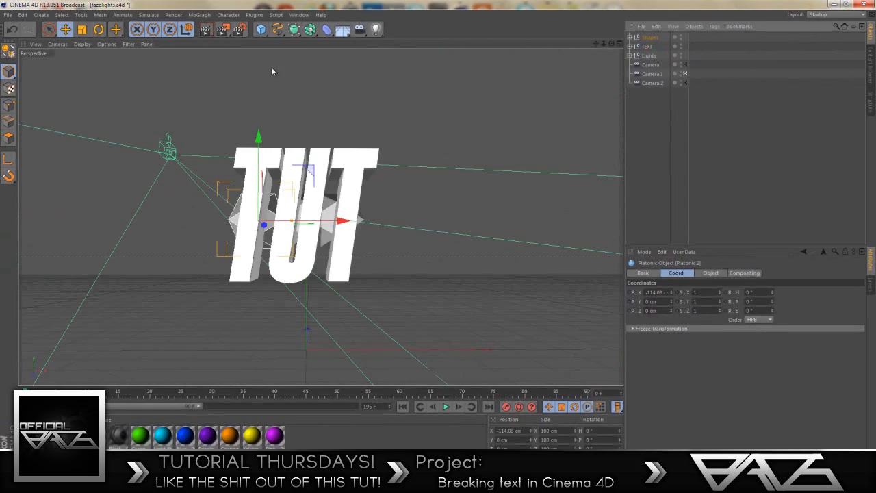
click(458, 407)
click(458, 407)
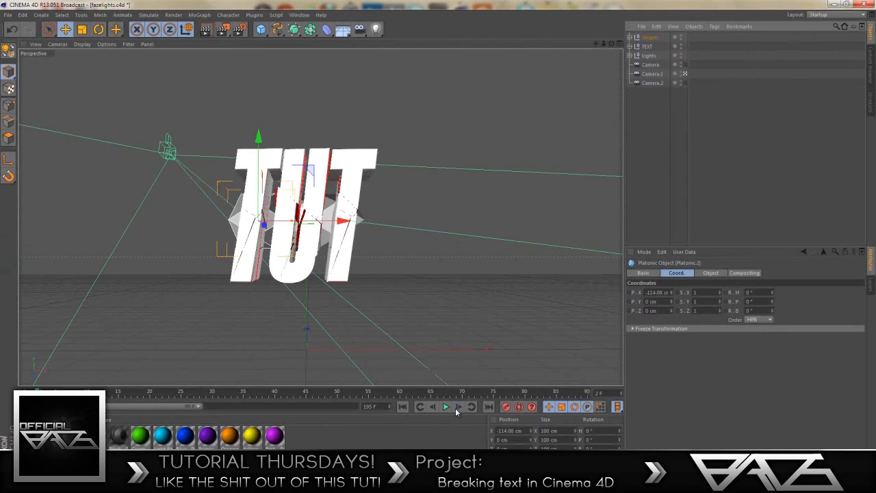
click(458, 407)
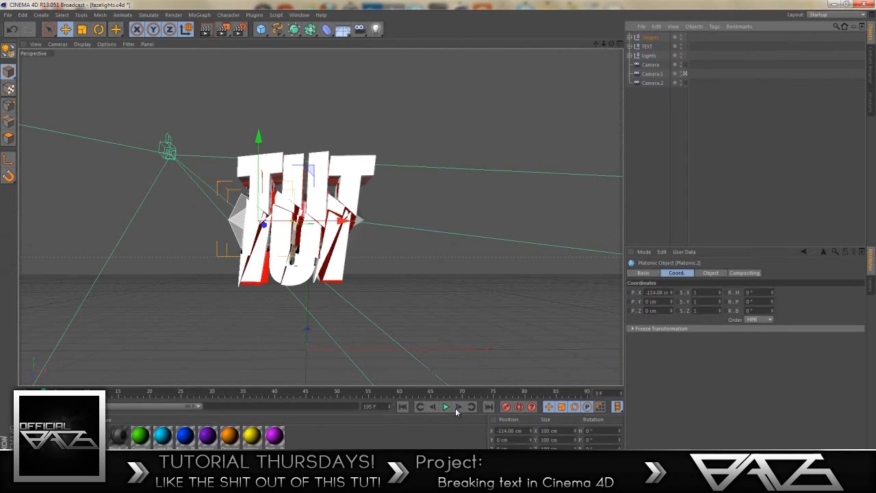
click(457, 407)
click(458, 407)
click(432, 407)
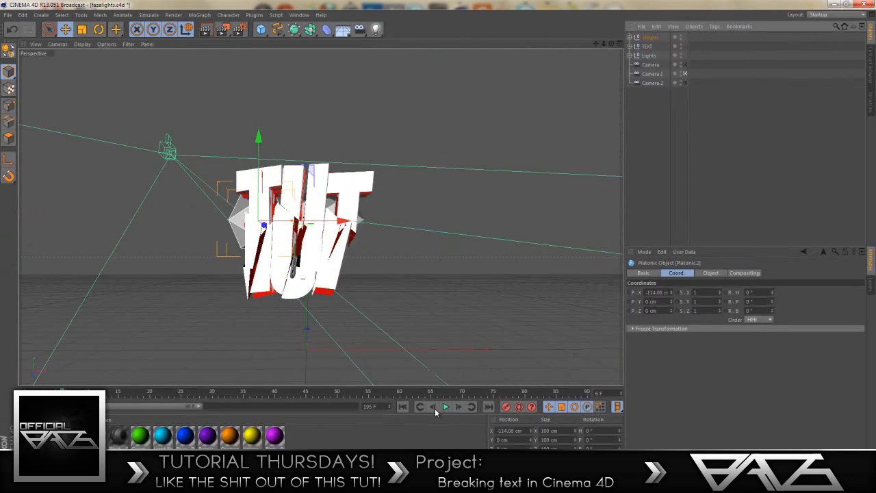
click(433, 407)
click(432, 407)
click(433, 407)
click(433, 407)
click(432, 407)
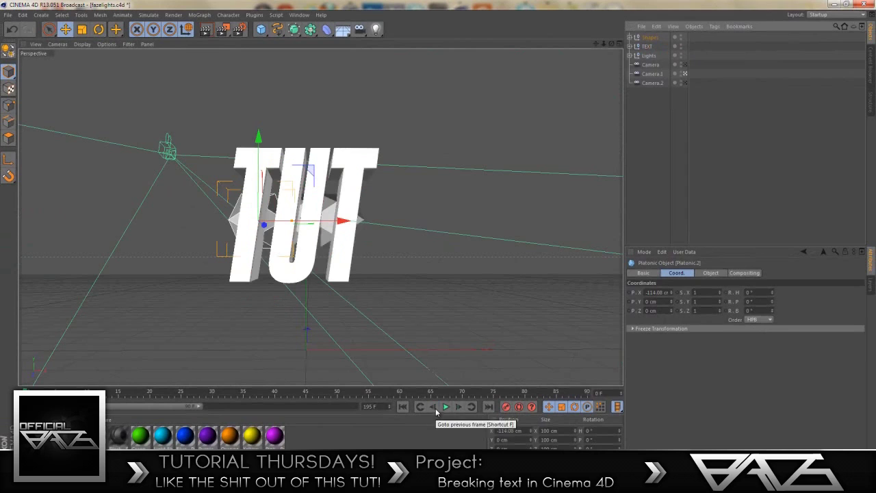
Step through the simulation again, stopping at frame 2 with the letters cracking apart
click(456, 407)
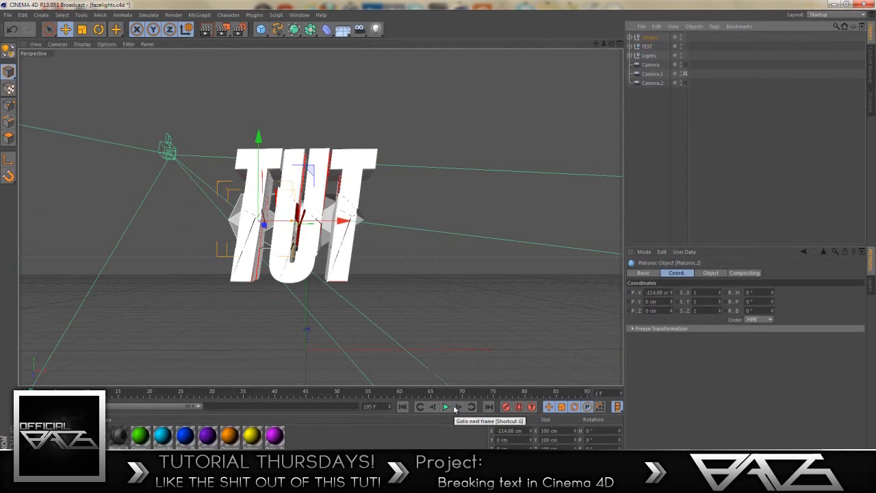
click(457, 407)
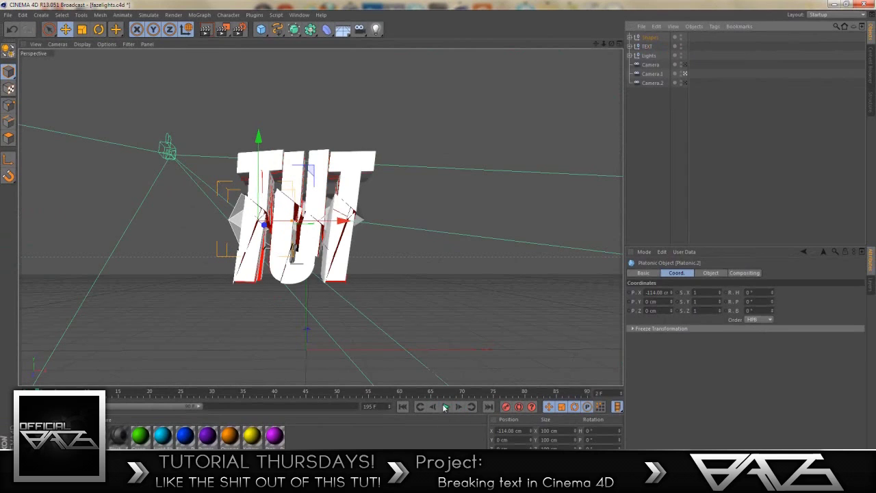
click(458, 408)
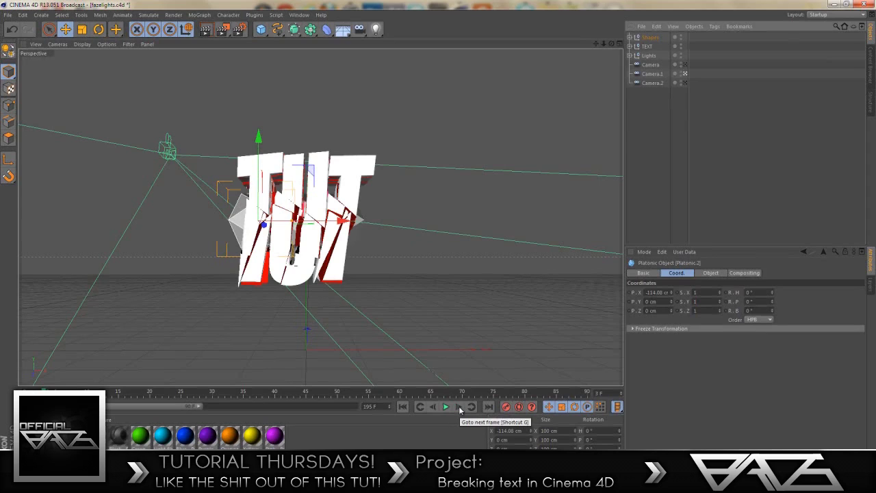
click(432, 407)
click(432, 407)
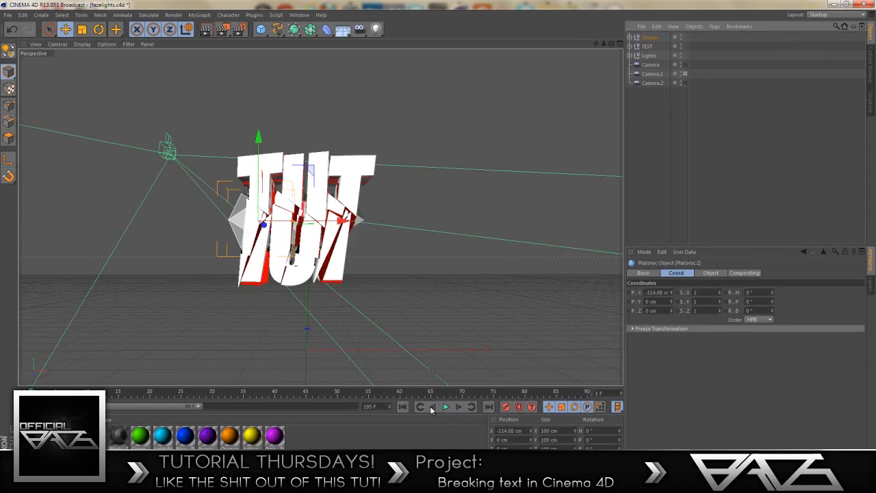
click(431, 408)
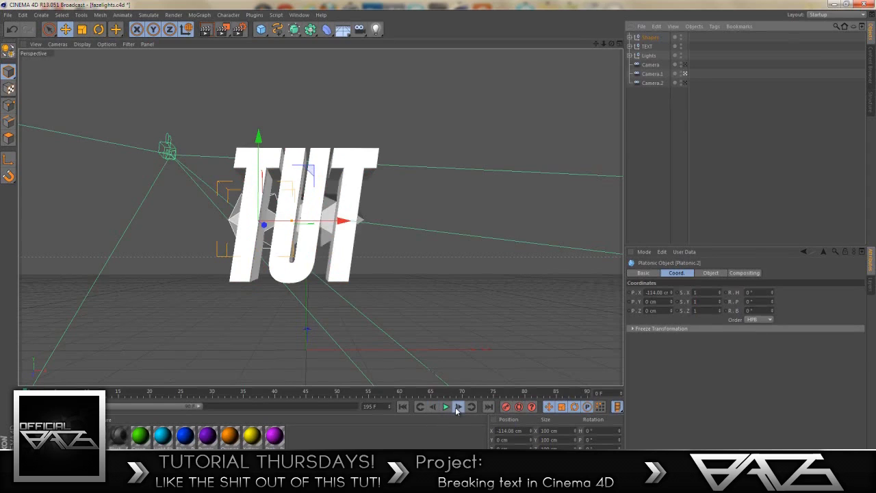
click(457, 408)
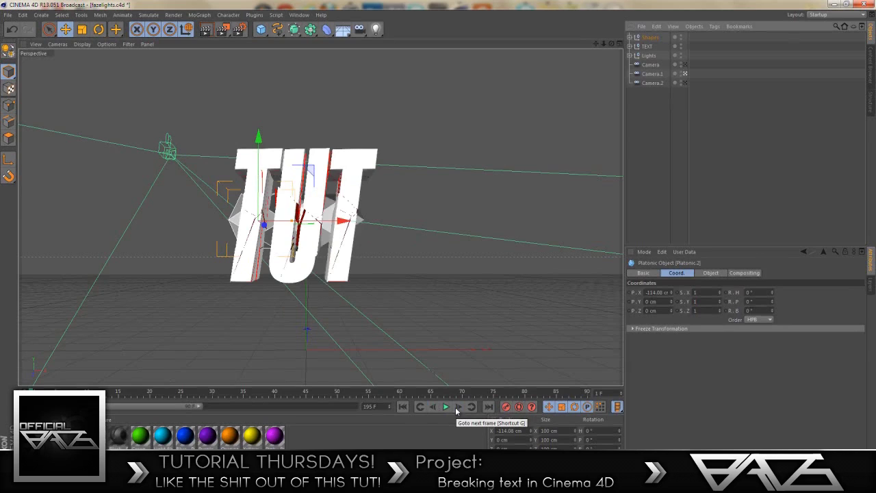
click(457, 407)
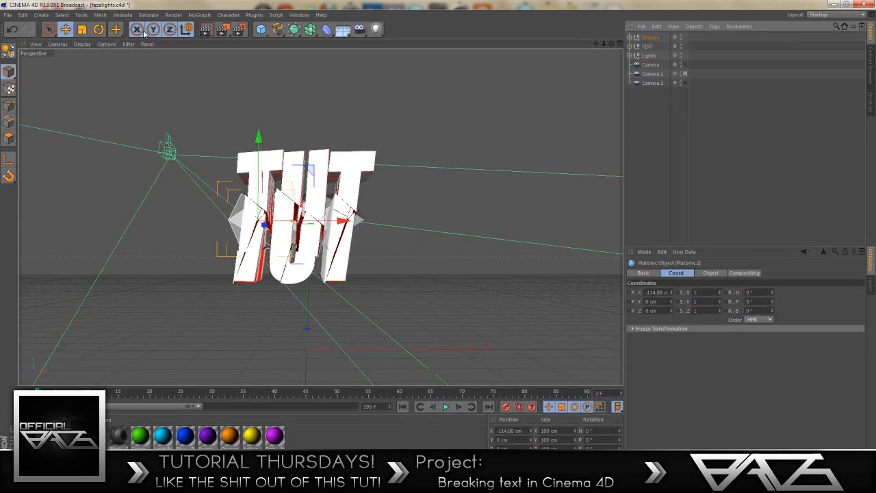
Render the current frame to the Picture Viewer and pan across the image as it renders
click(222, 32)
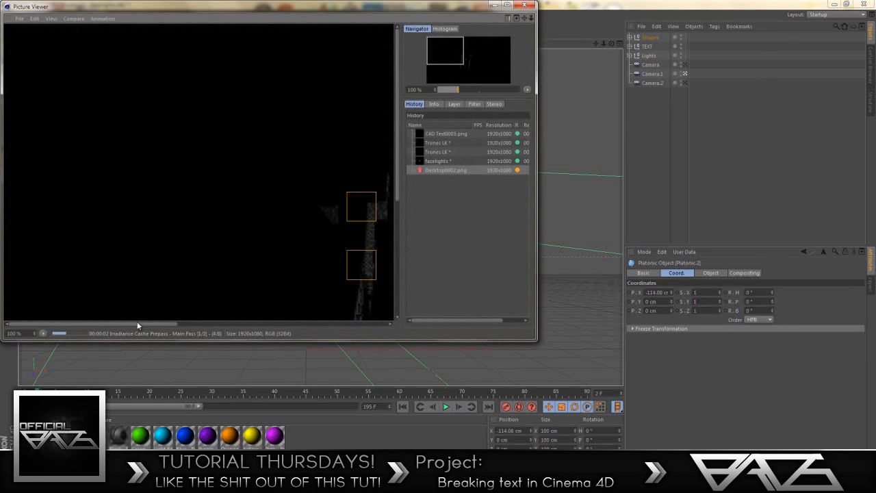
drag(137, 323, 240, 327)
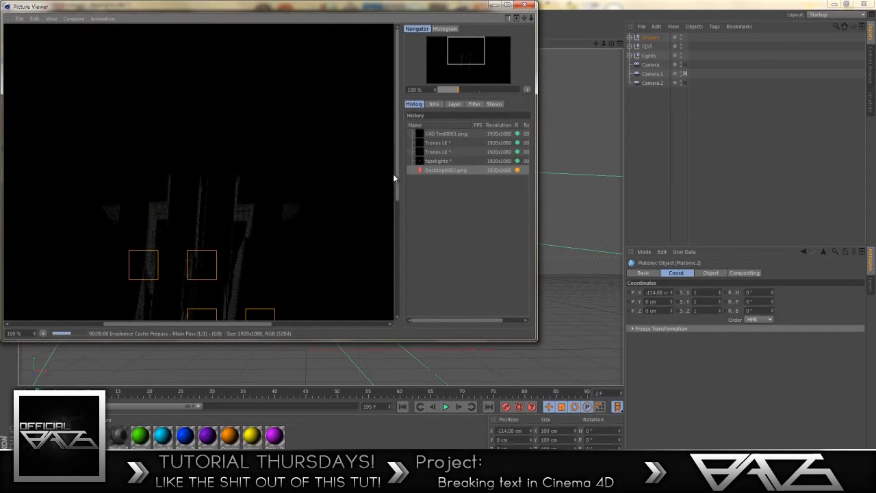
drag(396, 198, 391, 222)
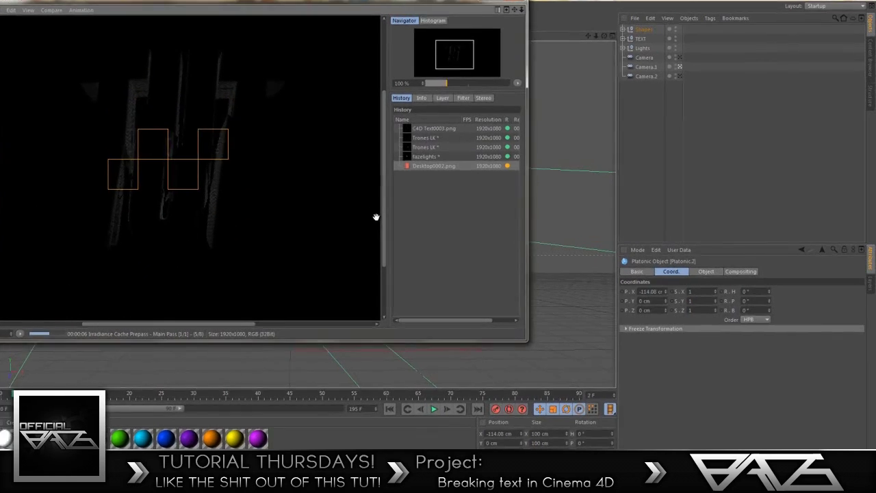